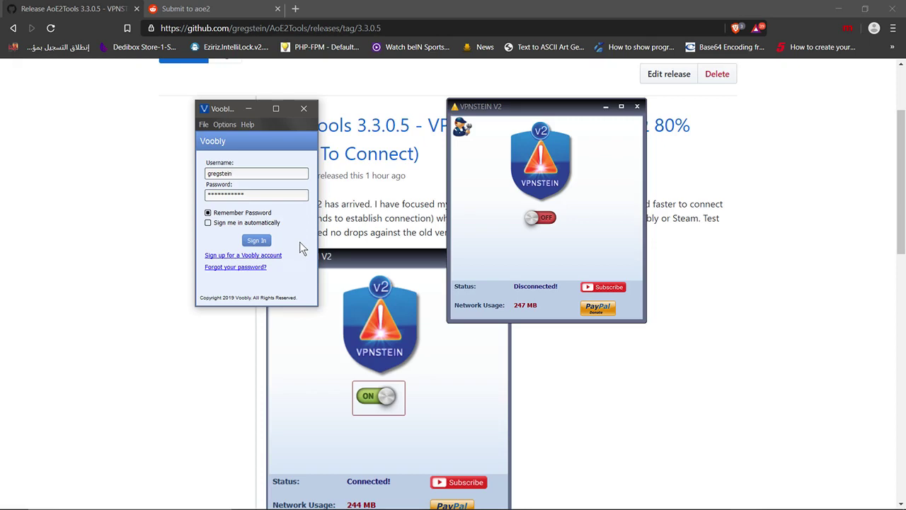
Sign in to Voobly and pick the RM/DM - Medieval Siege lobby
{"action": "left_click", "coordinate": [263, 242]}
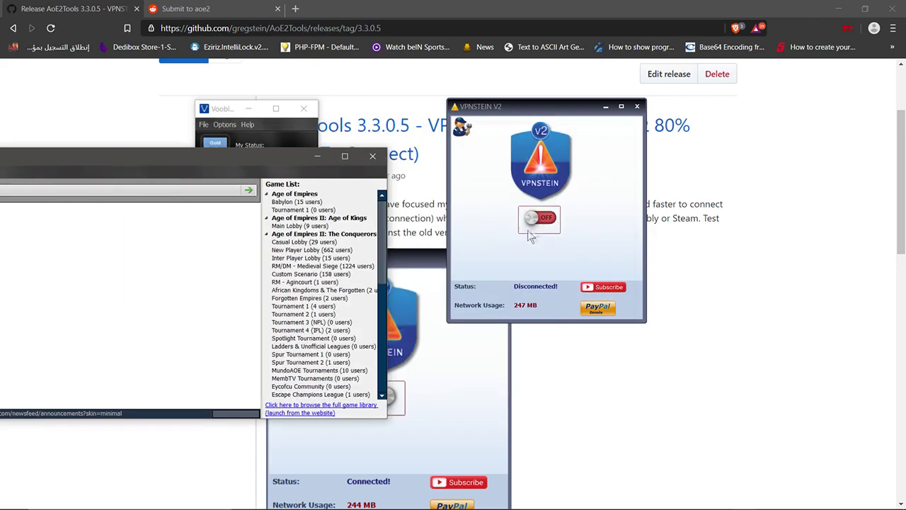
{"action": "left_click", "coordinate": [285, 259]}
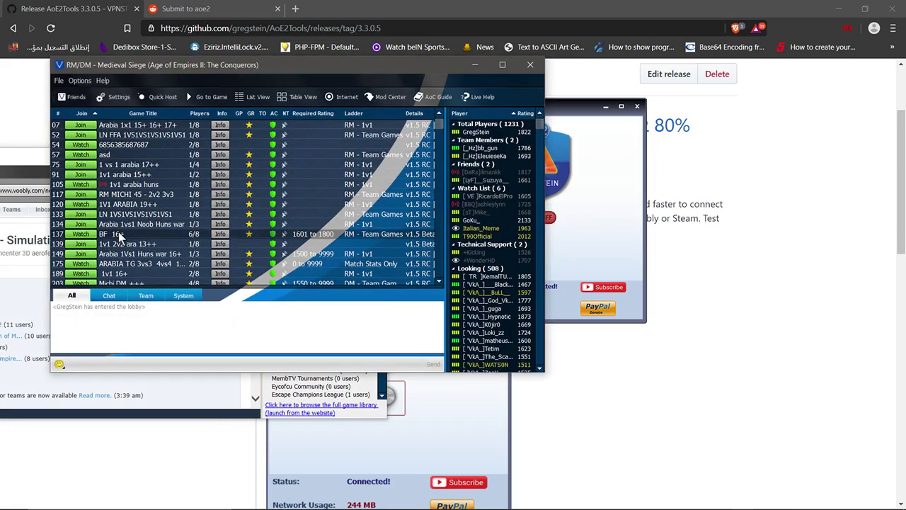
Spectate game 137 'BF 16+', read its fast proxy lag warnings, then leave the room
{"action": "left_click", "coordinate": [82, 234]}
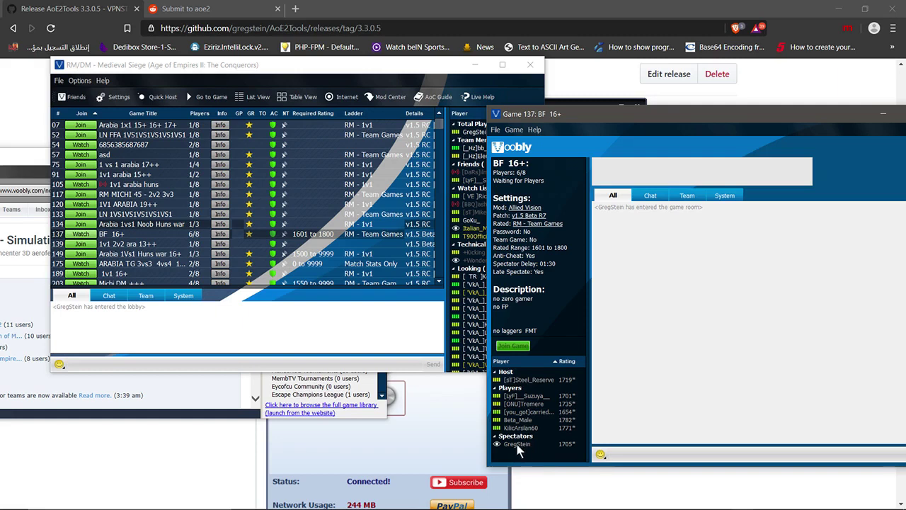
{"action": "right_click", "coordinate": [517, 444]}
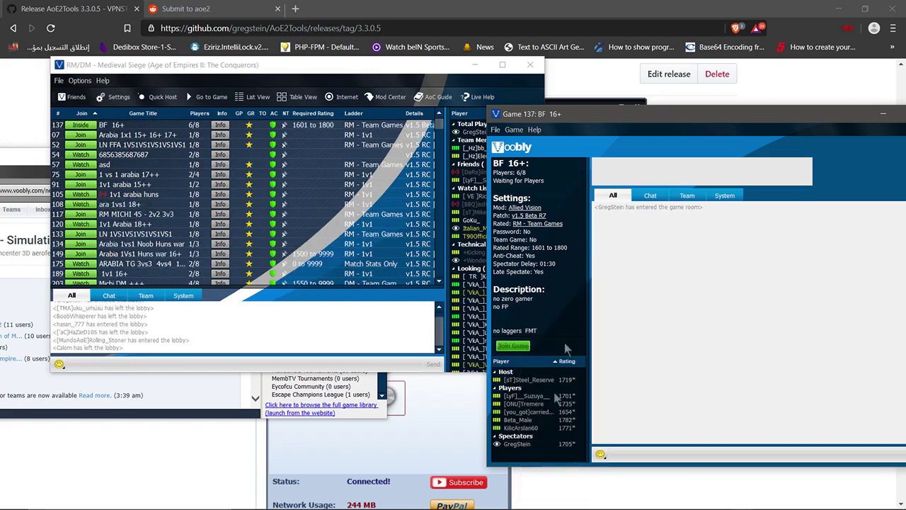
{"action": "left_click_drag", "start_coordinate": [574, 122], "coordinate": [400, 104]}
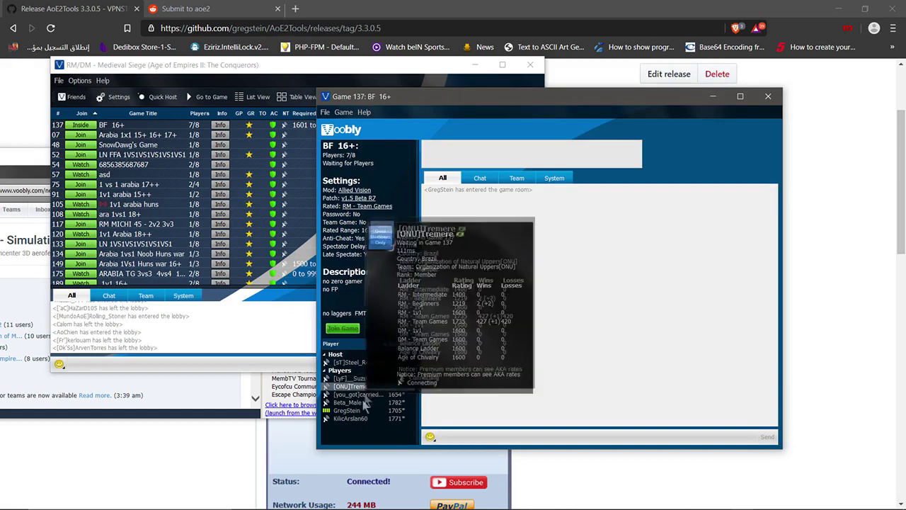
{"action": "mouse_move", "coordinate": [347, 379]}
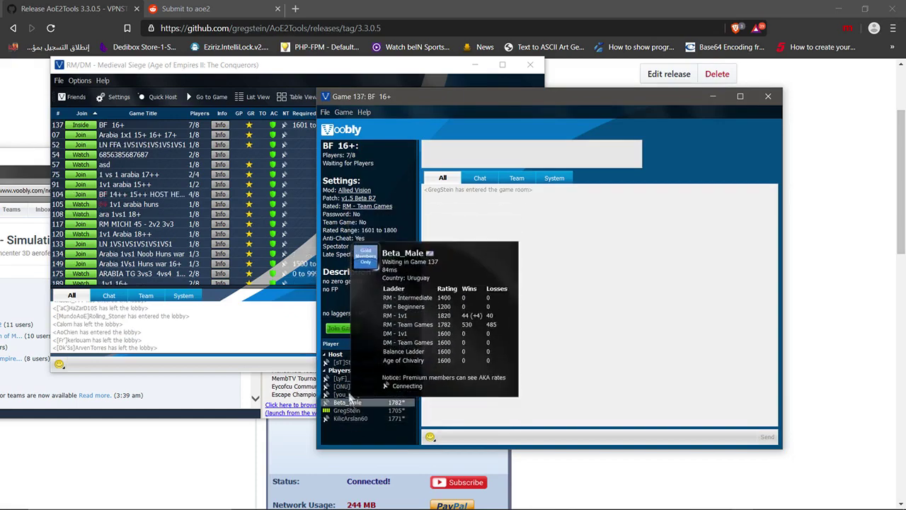
{"action": "mouse_move", "coordinate": [359, 410]}
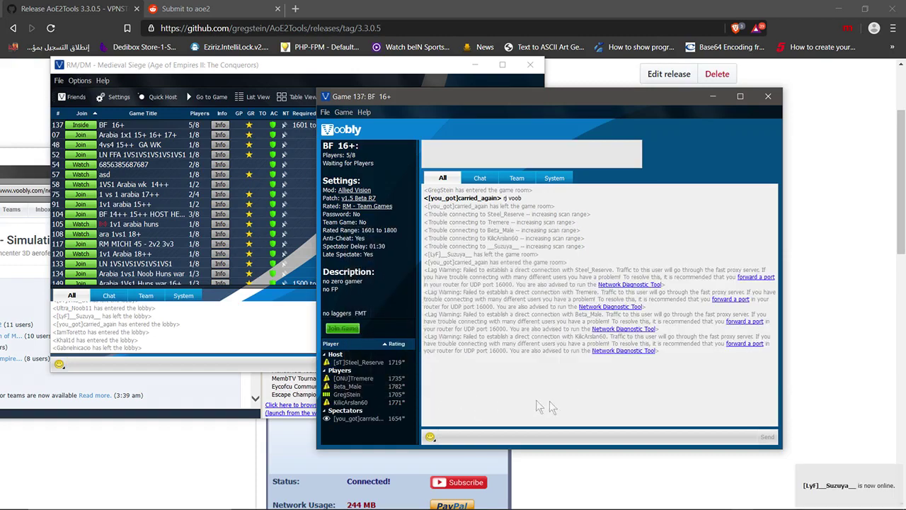
{"action": "left_click", "coordinate": [768, 96]}
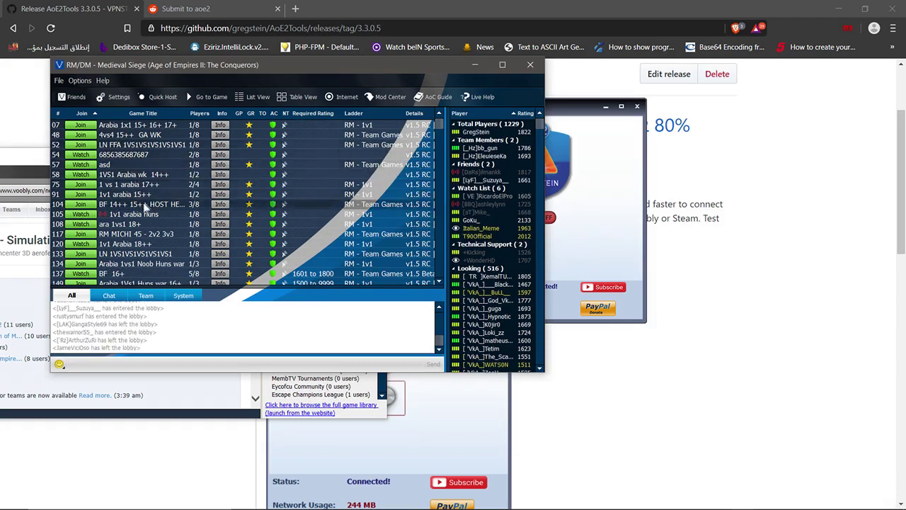
{"action": "left_click", "coordinate": [80, 203]}
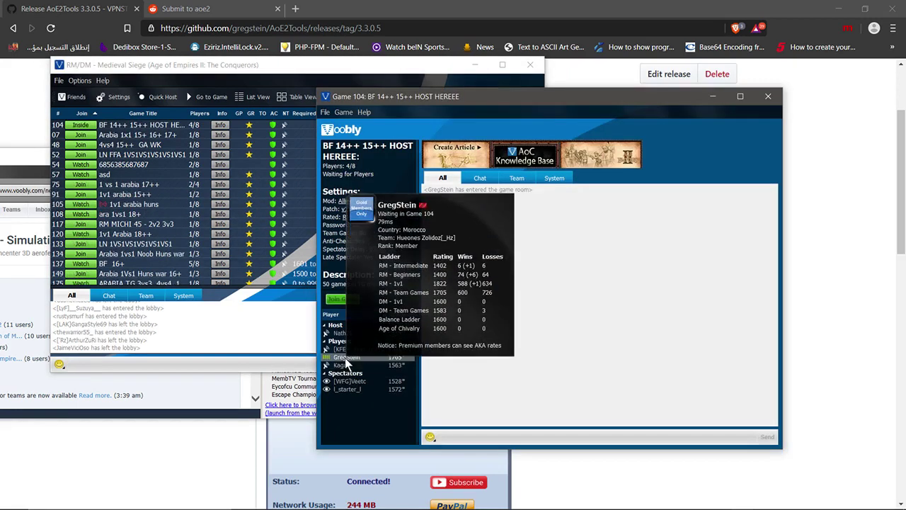
{"action": "mouse_move", "coordinate": [385, 352]}
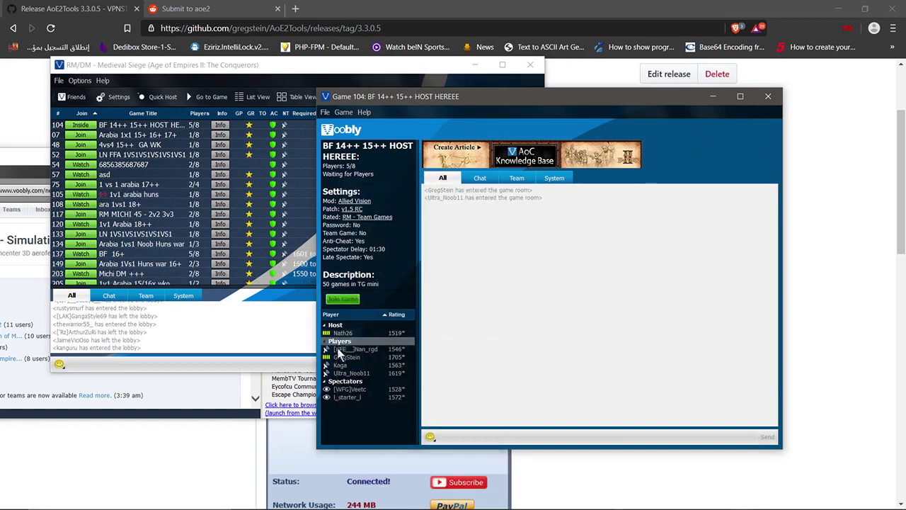
{"action": "left_click", "coordinate": [768, 96]}
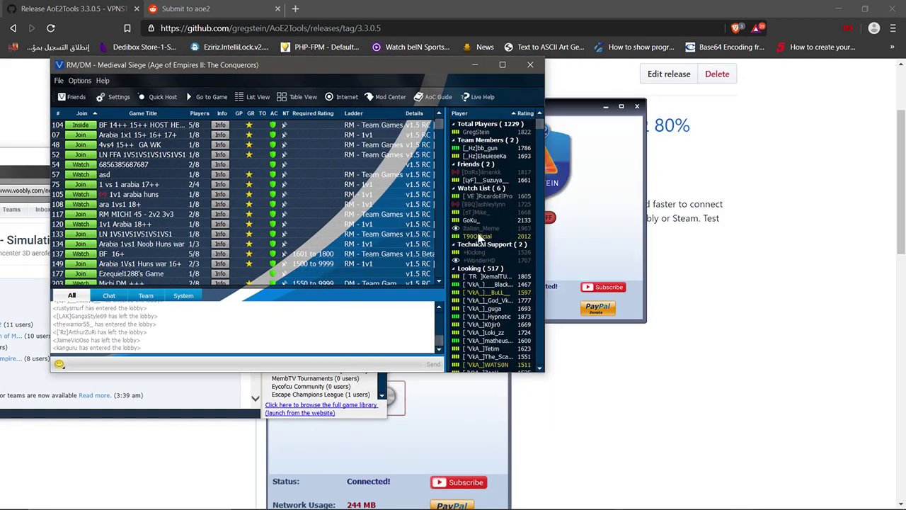
{"action": "left_click", "coordinate": [595, 211]}
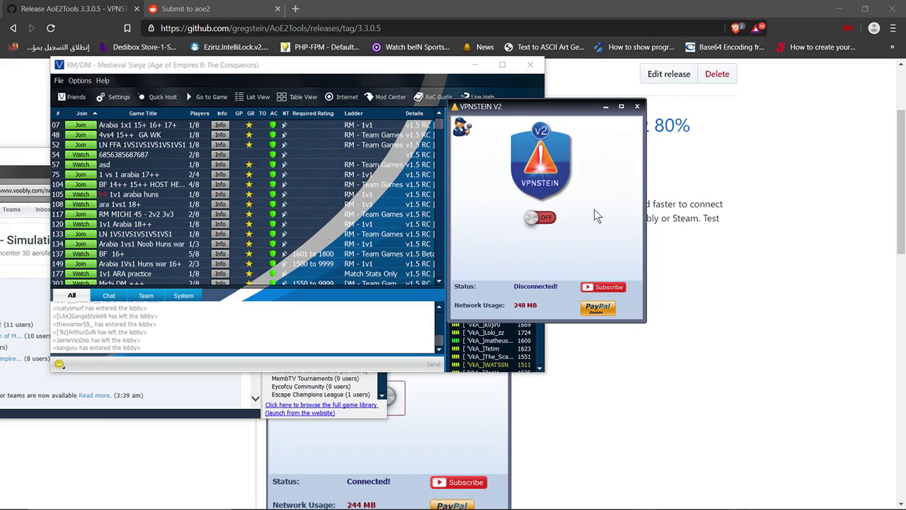
Switch VPNSTEIN V2 on and relaunch Voobly from Windows search
{"action": "left_click", "coordinate": [545, 221]}
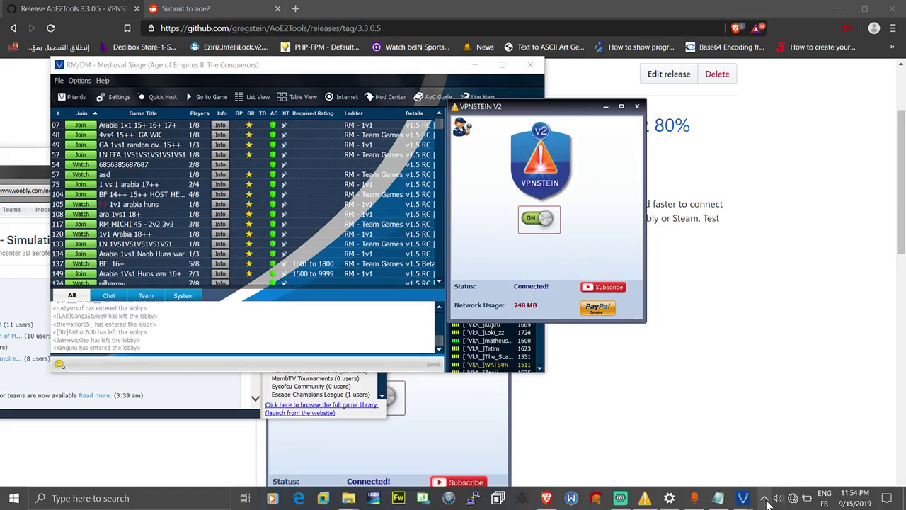
{"action": "left_click", "coordinate": [766, 499]}
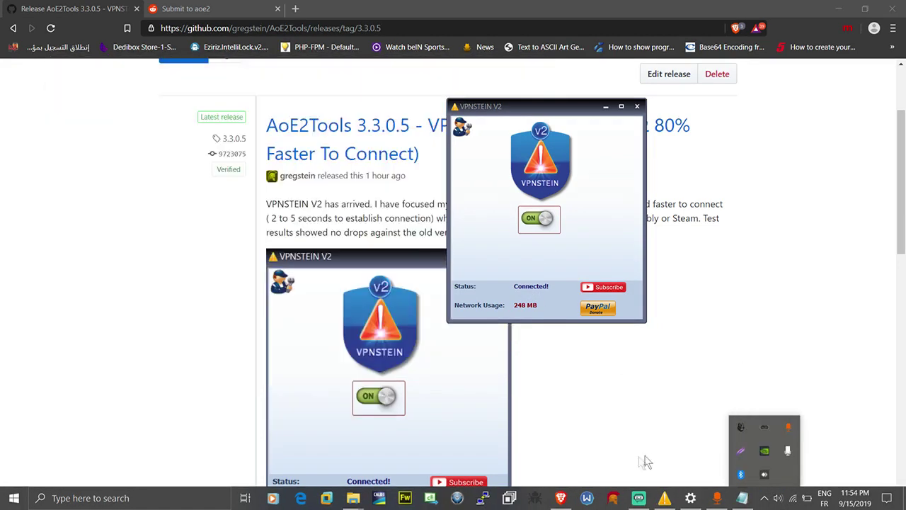
{"action": "left_click", "coordinate": [114, 497]}
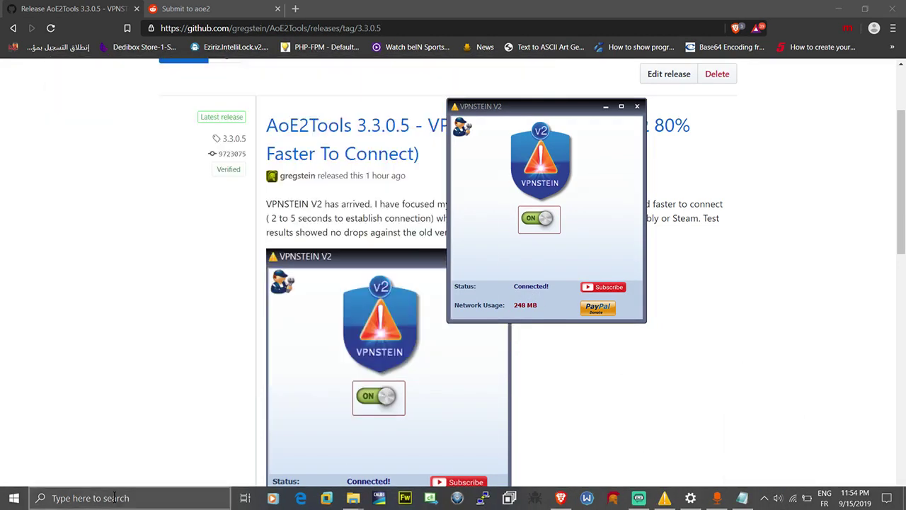
{"action": "type", "text": "v"}
{"action": "key", "text": "Return"}
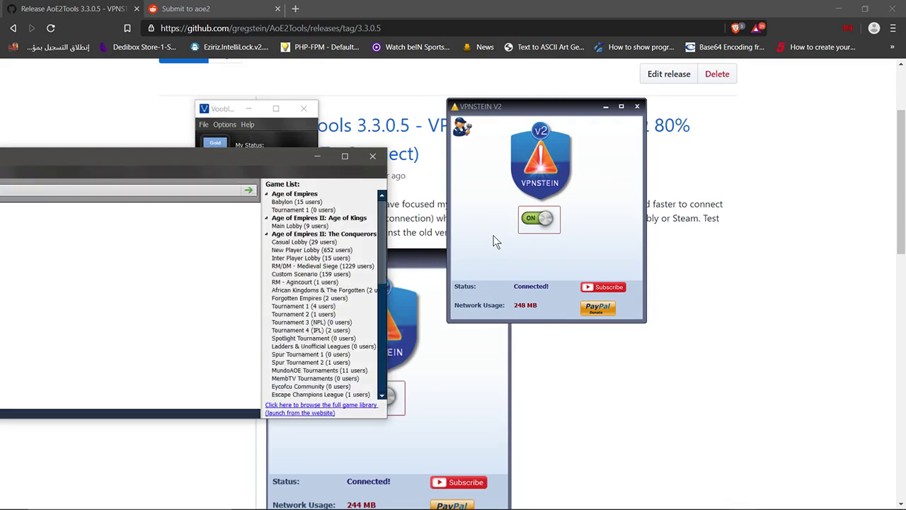
Enter the RM/DM - Medieval Siege lobby, join game 48 '4vs4 15++ GA WK', then leave it
{"action": "double_click", "coordinate": [330, 268]}
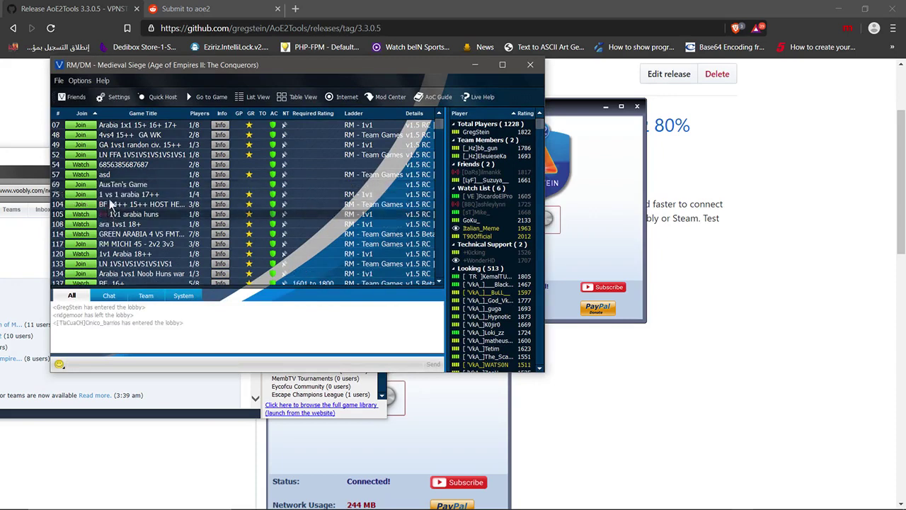
{"action": "left_click", "coordinate": [84, 135]}
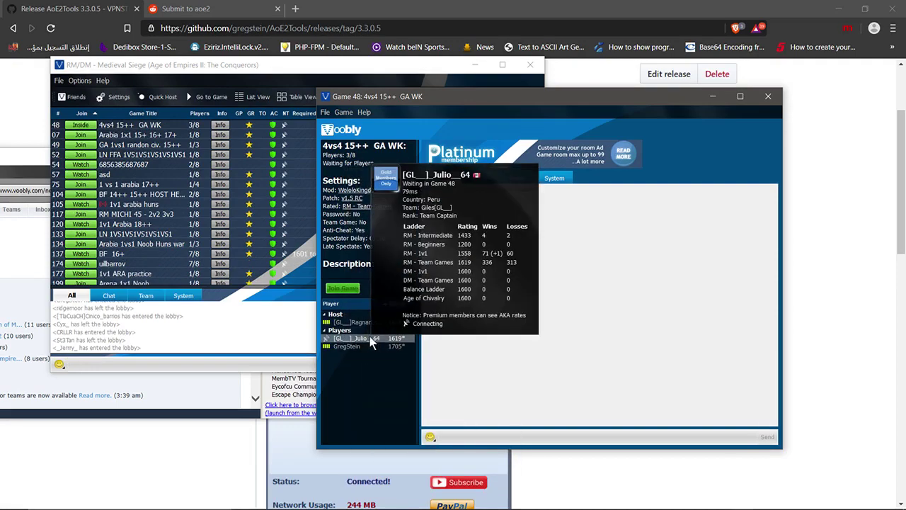
{"action": "mouse_move", "coordinate": [379, 328]}
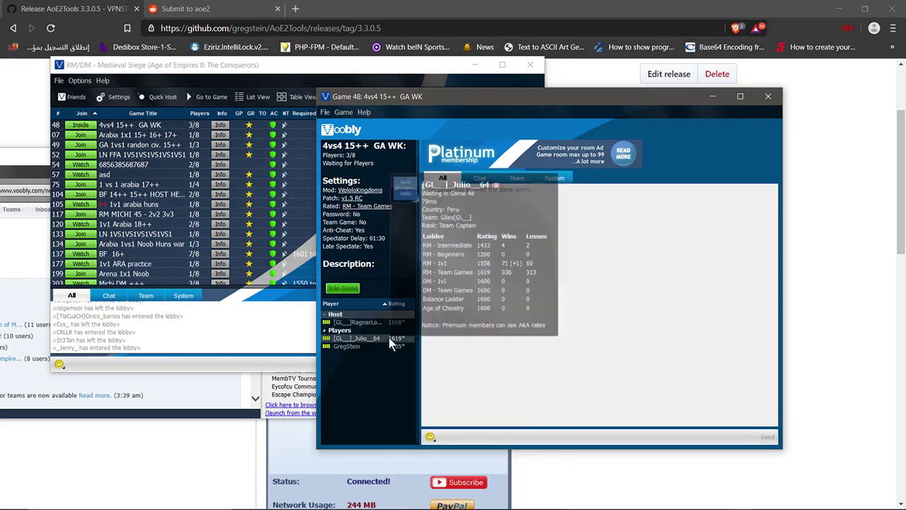
{"action": "left_click", "coordinate": [768, 97]}
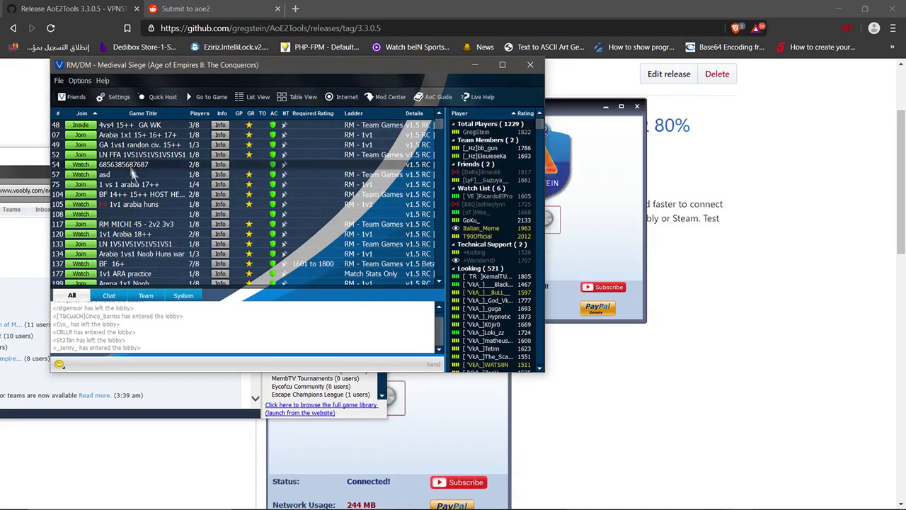
Join game 137 'BF 16+', switch from spectator to player, leave, and bring VPNSTEIN V2 forward
{"action": "scroll", "coordinate": [170, 154], "scroll_direction": "down", "scroll_amount": 1}
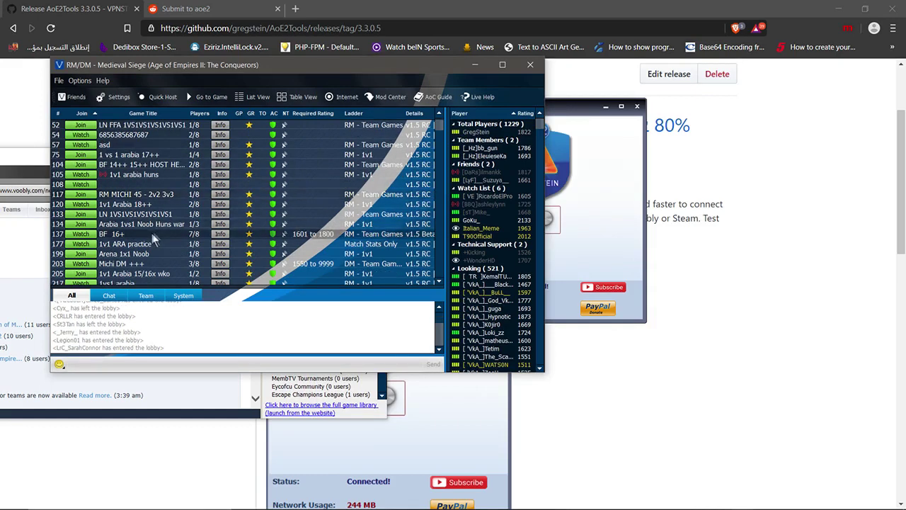
{"action": "left_click", "coordinate": [79, 234]}
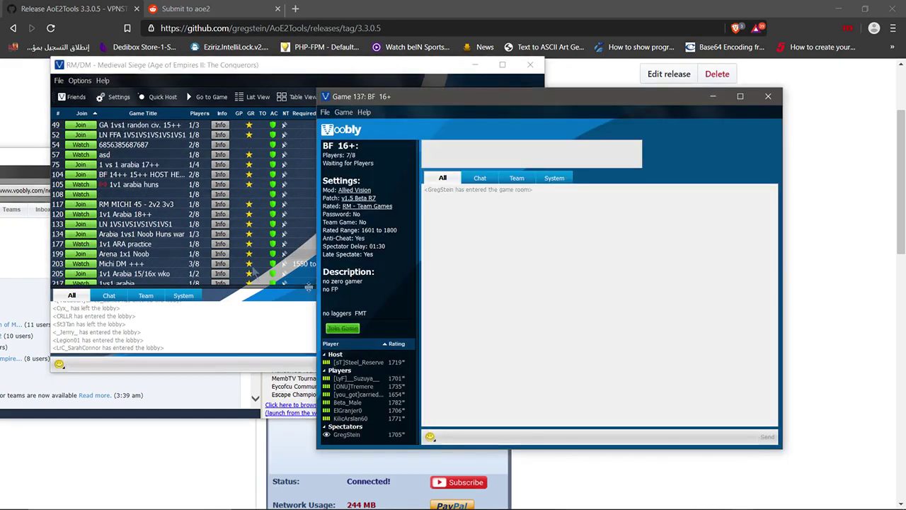
{"action": "right_click", "coordinate": [359, 435]}
{"action": "left_click", "coordinate": [383, 458]}
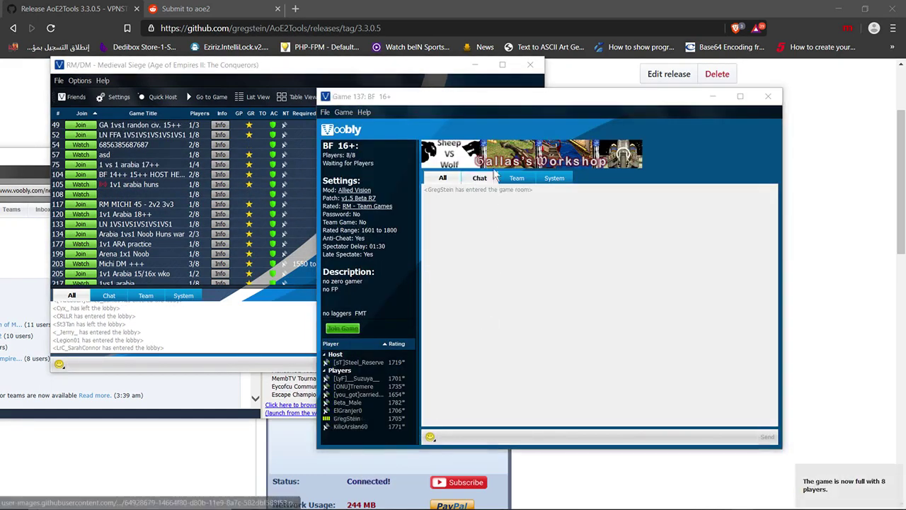
{"action": "left_click_drag", "start_coordinate": [496, 97], "coordinate": [351, 73]}
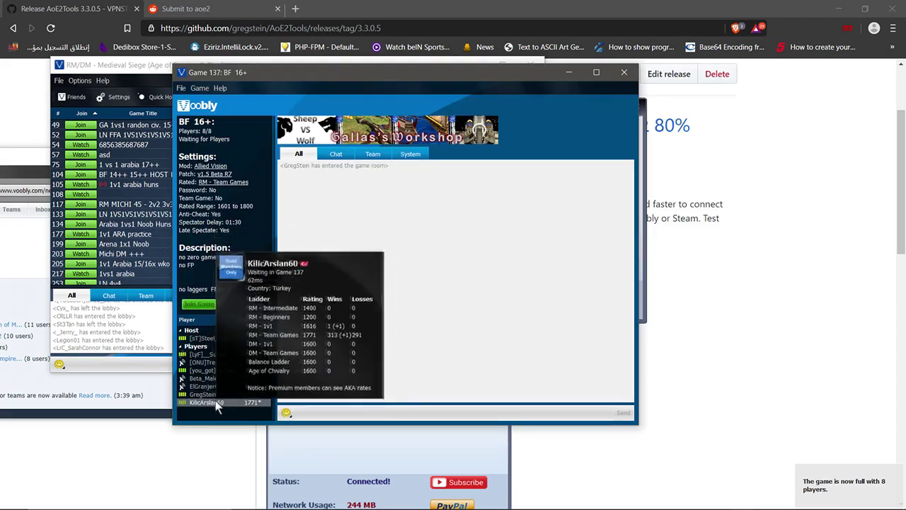
{"action": "left_click", "coordinate": [624, 72]}
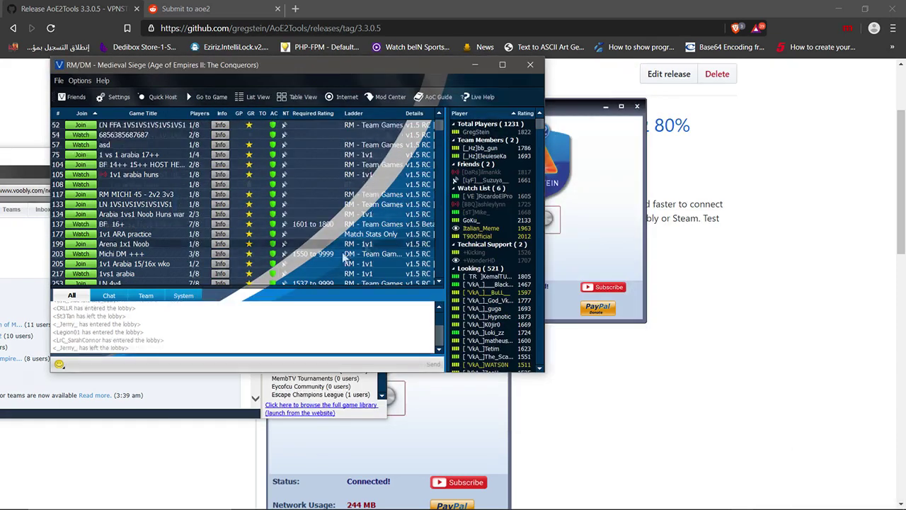
{"action": "left_click", "coordinate": [623, 203]}
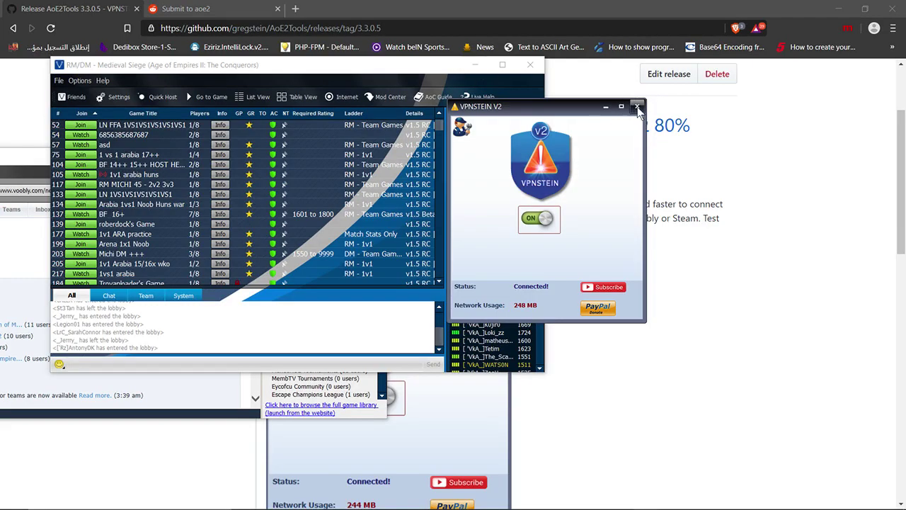
Close VPNSTEIN, minimize Voobly, and scroll the AoE2Tools 3.3.0.5 release page to its assets
{"action": "left_click", "coordinate": [637, 106]}
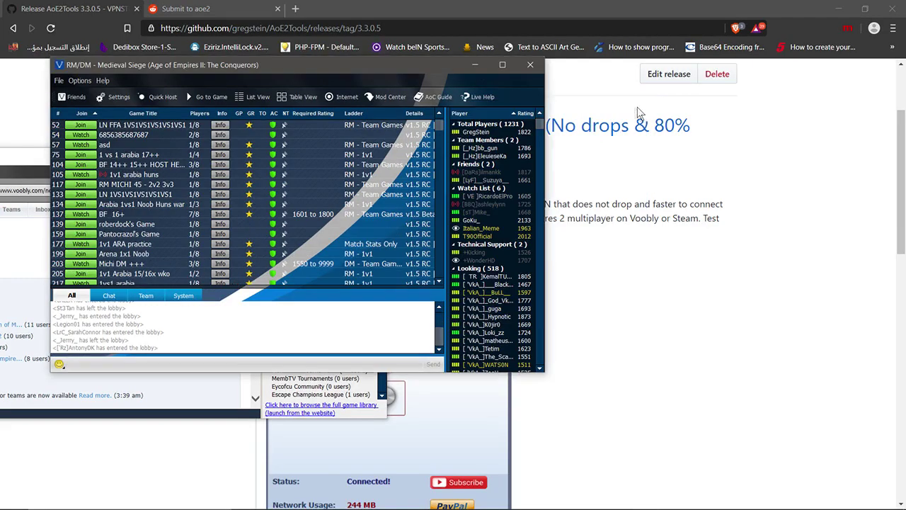
{"action": "left_click", "coordinate": [477, 65]}
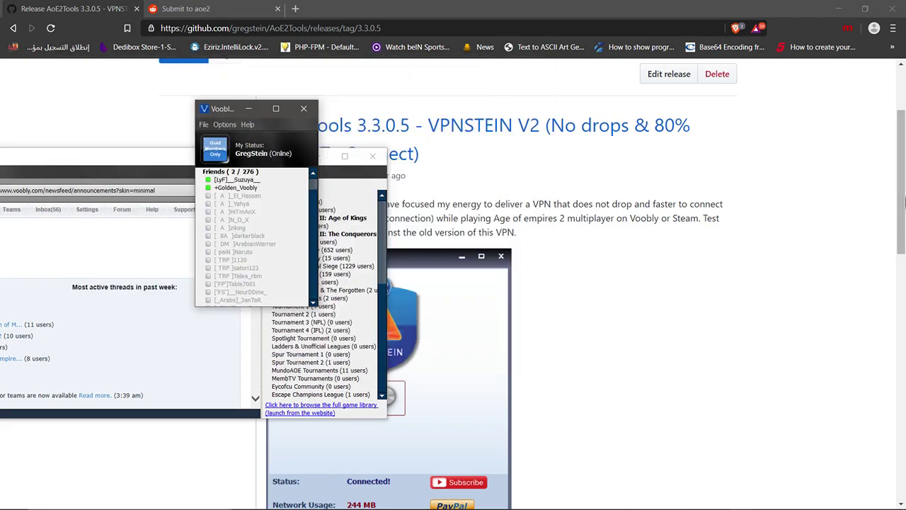
{"action": "left_click", "coordinate": [899, 166]}
{"action": "scroll", "coordinate": [899, 166], "scroll_direction": "up", "scroll_amount": 2}
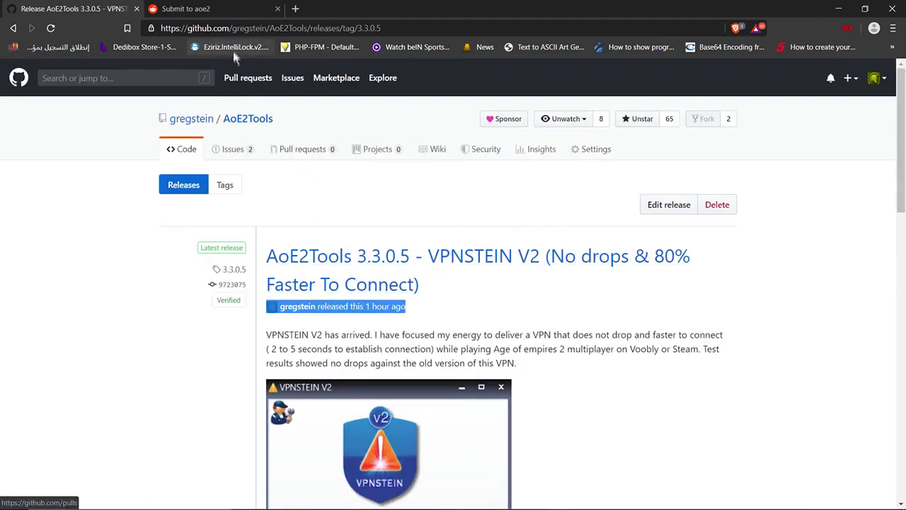
{"action": "scroll", "coordinate": [408, 293], "scroll_direction": "down", "scroll_amount": 15}
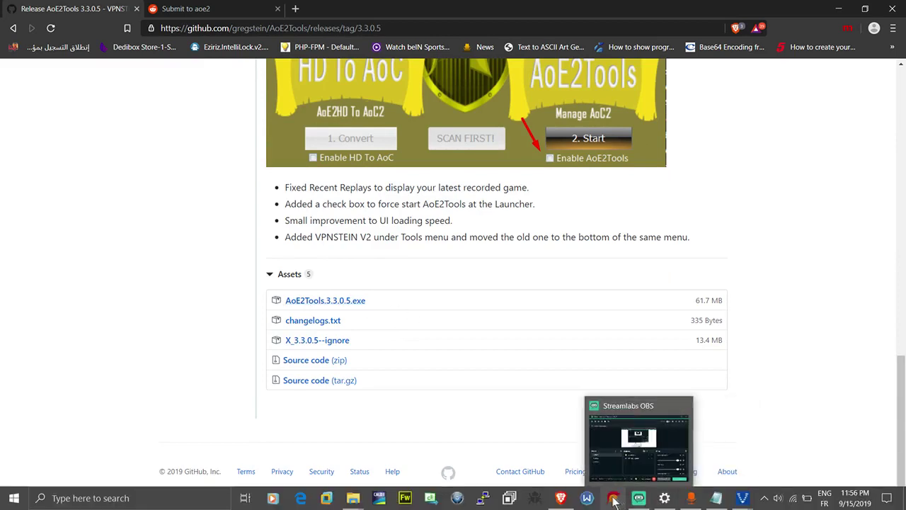
{"action": "left_click", "coordinate": [615, 499]}
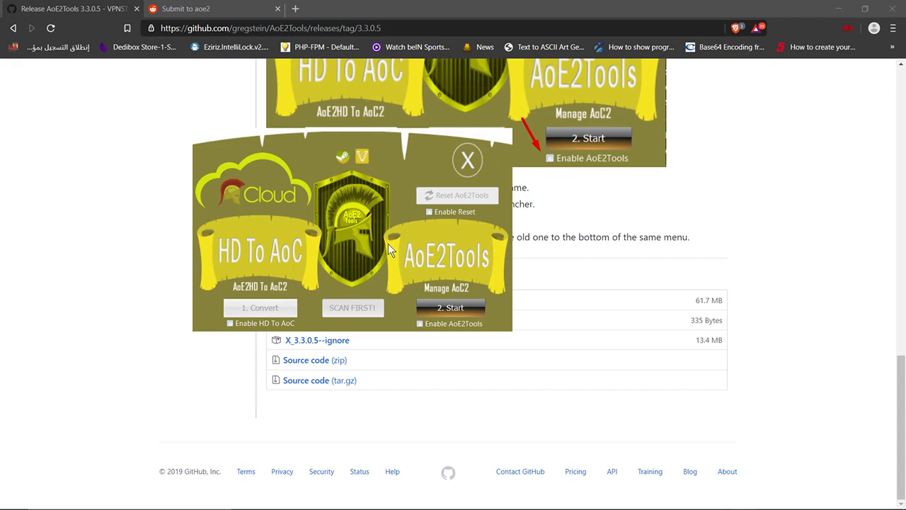
Tick Enable AoE2Tools in the launcher and start AoE2Tools 3.3.0.5
{"action": "left_click", "coordinate": [421, 323]}
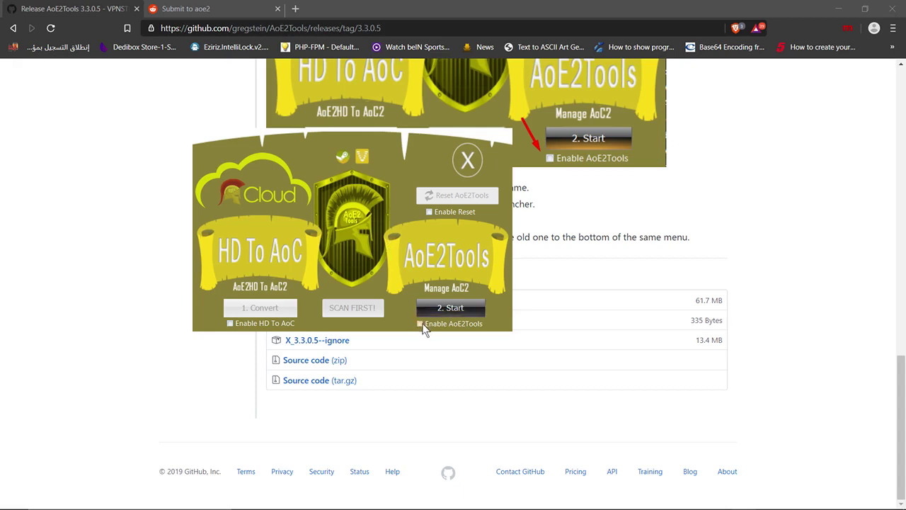
{"action": "left_click", "coordinate": [424, 325]}
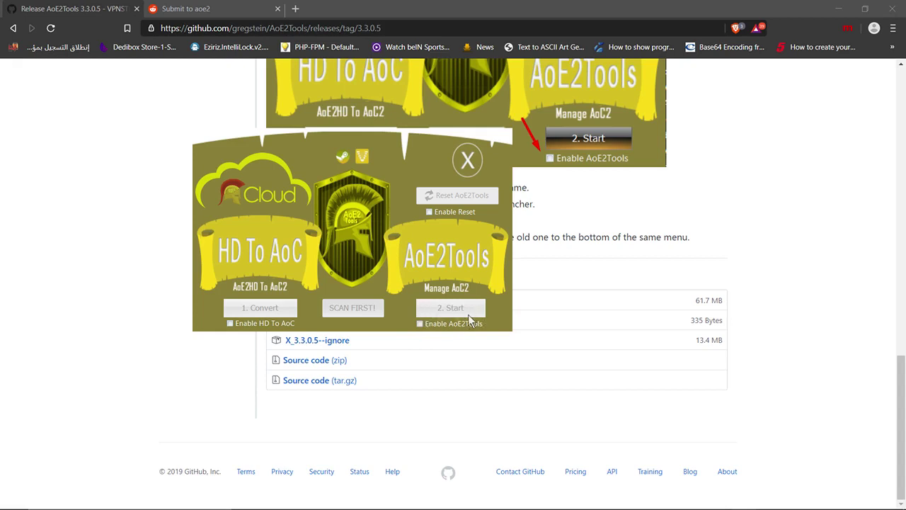
{"action": "left_click", "coordinate": [432, 324]}
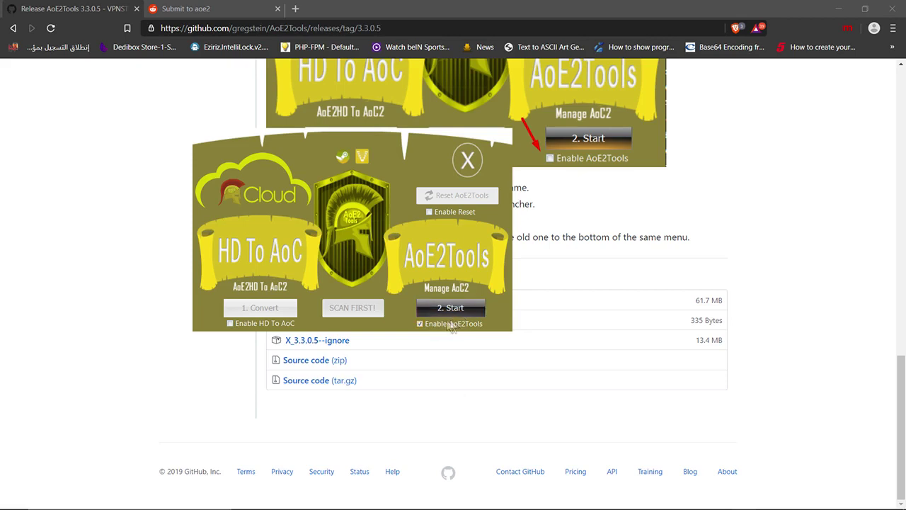
{"action": "left_click", "coordinate": [453, 307]}
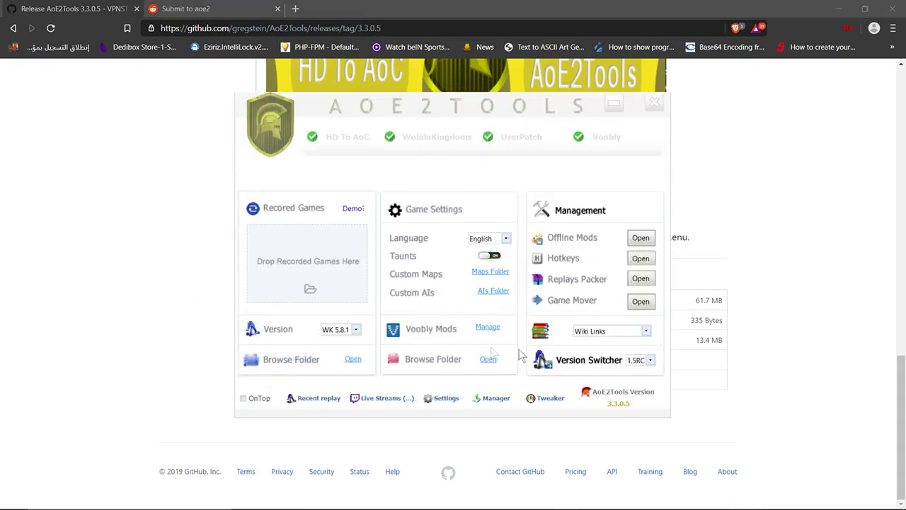
Launch VPNSTEIN V2 from the AoE2Tools logo's Tools menu
{"action": "right_click", "coordinate": [274, 127]}
{"action": "mouse_move", "coordinate": [333, 157]}
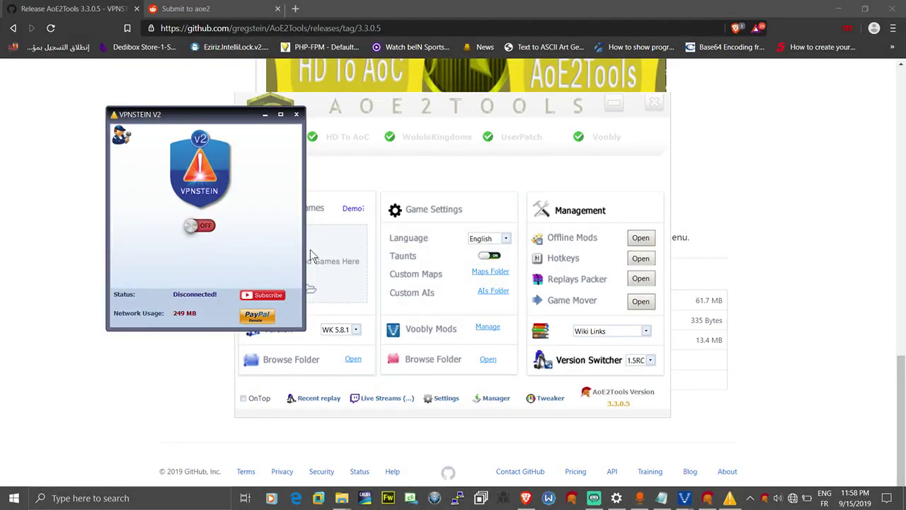
Switch VPNSTEIN V2 on and open Network Connections from its Helper panel
{"action": "left_click", "coordinate": [198, 234]}
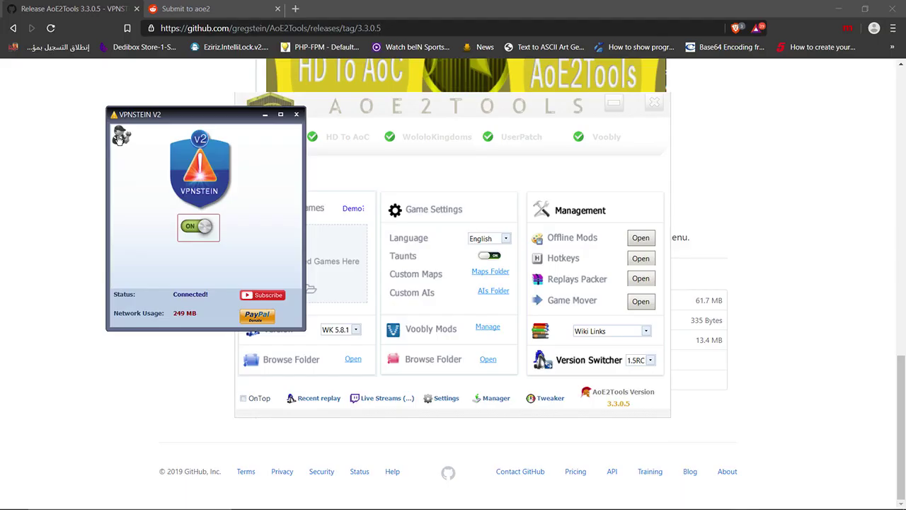
{"action": "left_click", "coordinate": [120, 138]}
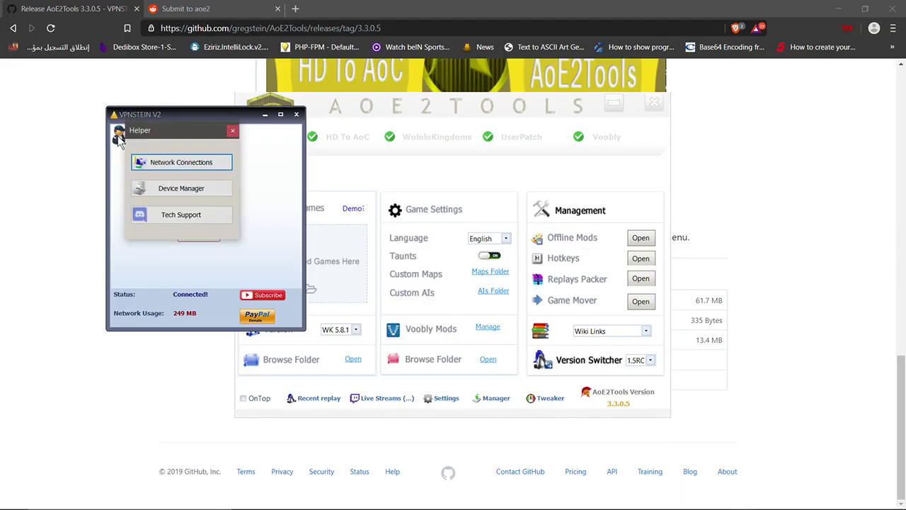
{"action": "left_click", "coordinate": [157, 164]}
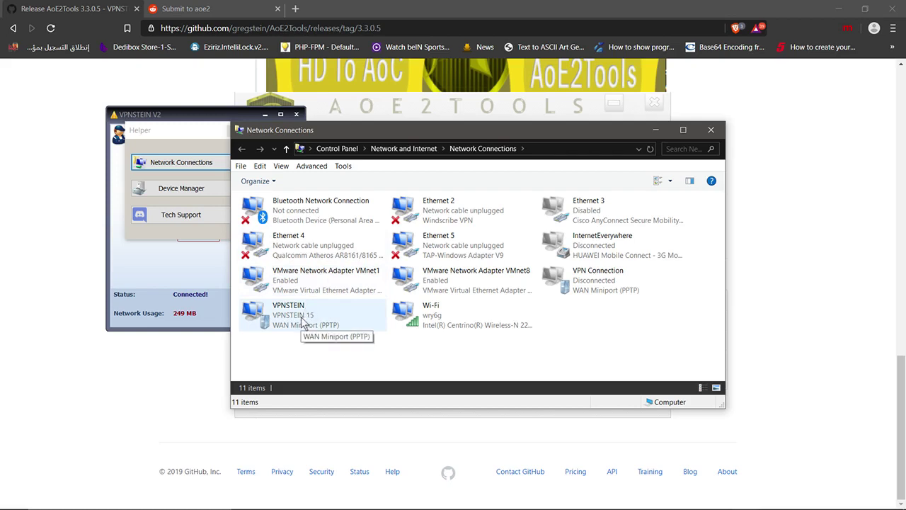
Inspect the Wi-Fi adapter and connected networks, then open Device Manager from the VPNSTEIN Helper
{"action": "left_click", "coordinate": [440, 322]}
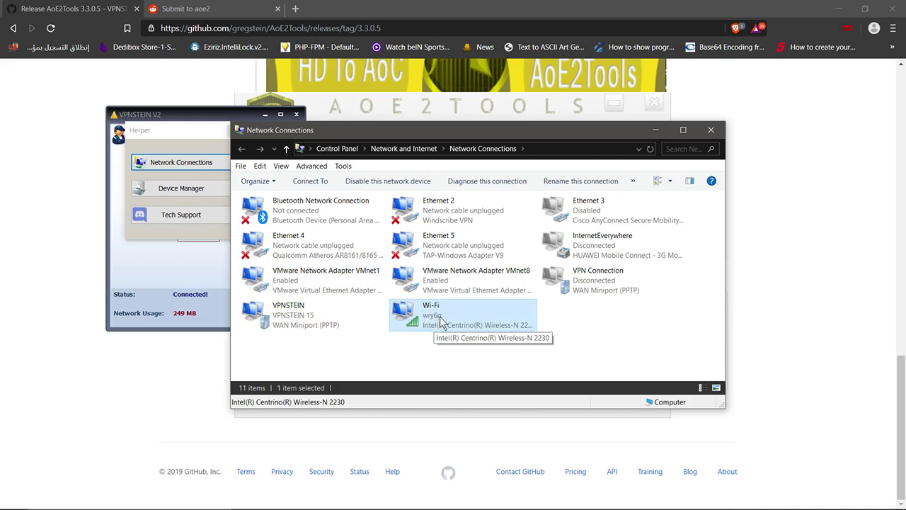
{"action": "left_click", "coordinate": [794, 499]}
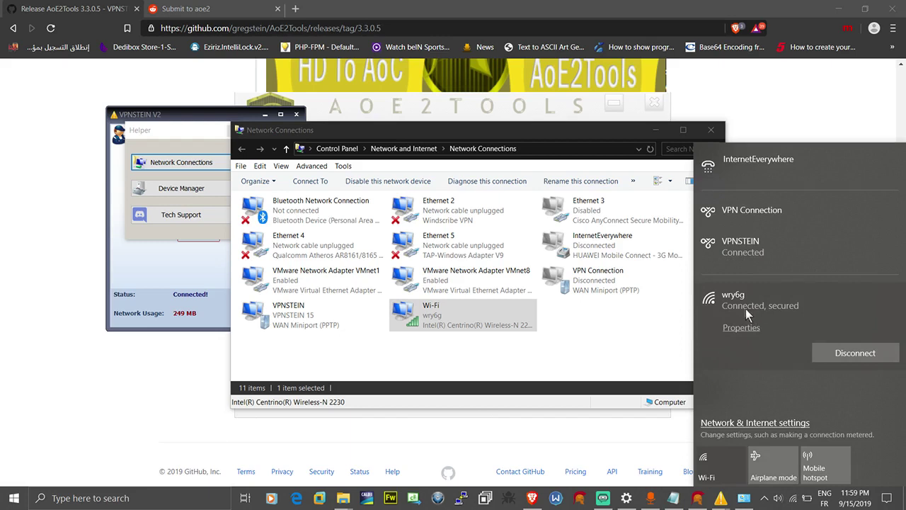
{"action": "left_click", "coordinate": [525, 351]}
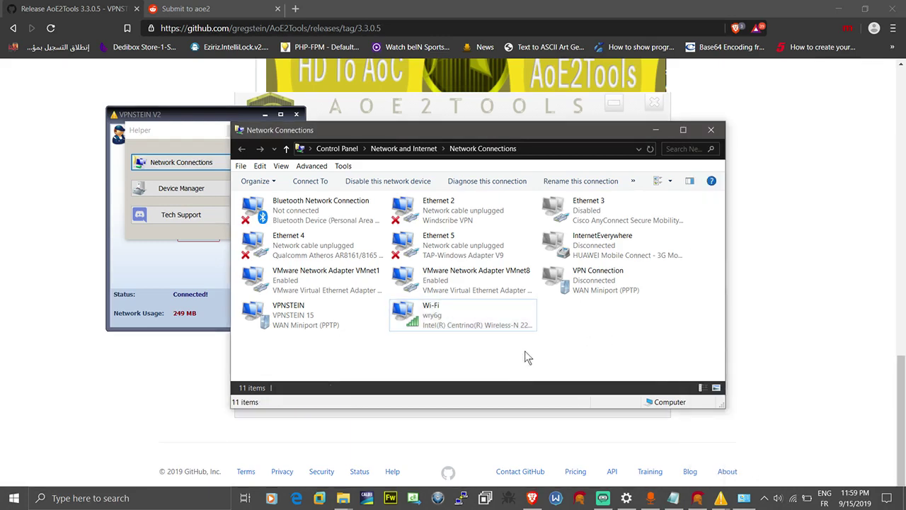
{"action": "left_click", "coordinate": [445, 320]}
{"action": "right_click", "coordinate": [445, 320]}
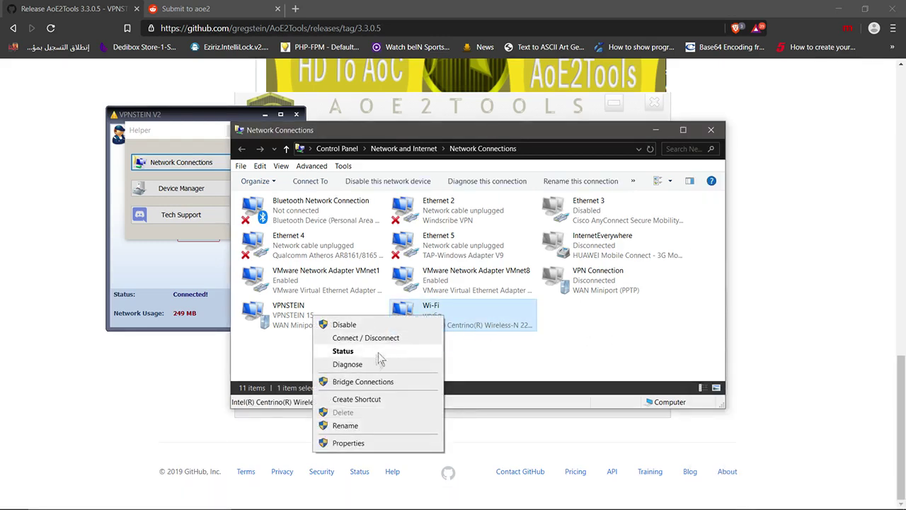
{"action": "left_click", "coordinate": [542, 366]}
{"action": "left_click", "coordinate": [542, 366]}
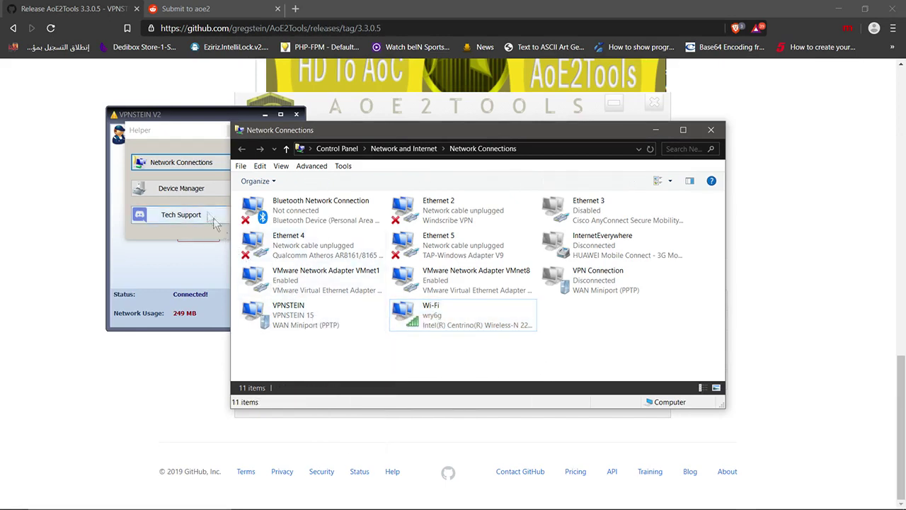
{"action": "left_click", "coordinate": [187, 196]}
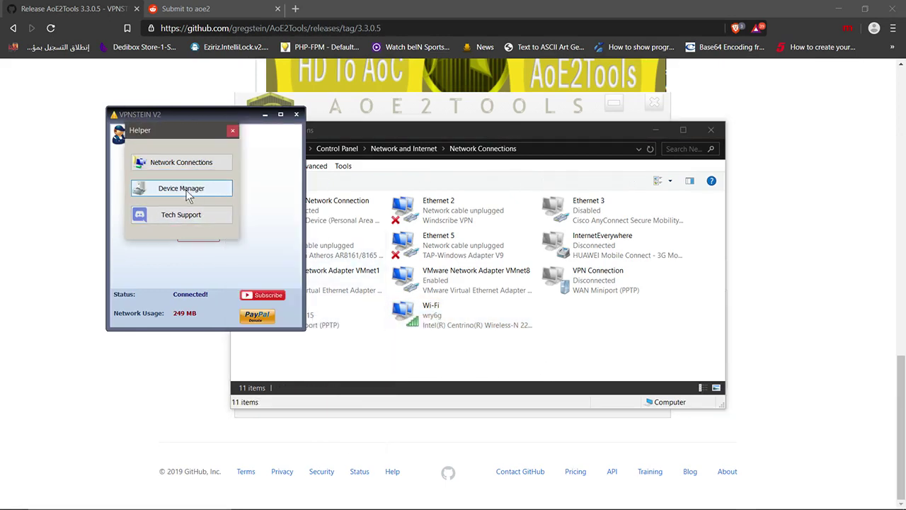
{"action": "left_click", "coordinate": [189, 196]}
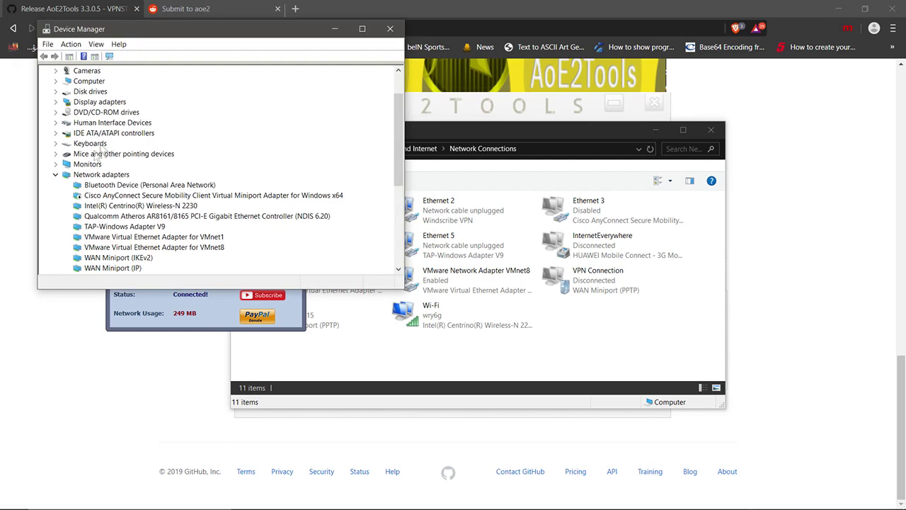
Browse the WAN Miniport adapters under Network adapters and uninstall WAN Miniport (IKEv2)
{"action": "double_click", "coordinate": [80, 175]}
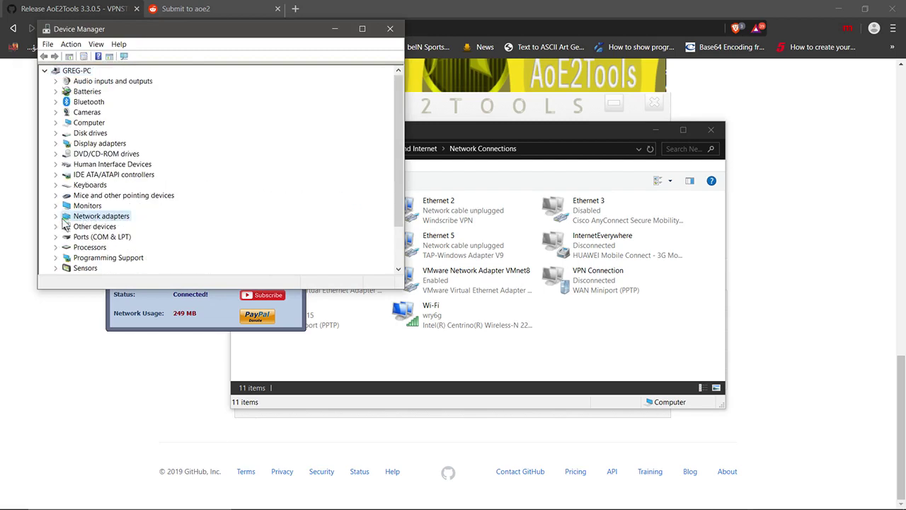
{"action": "double_click", "coordinate": [63, 218]}
{"action": "left_click", "coordinate": [129, 186]}
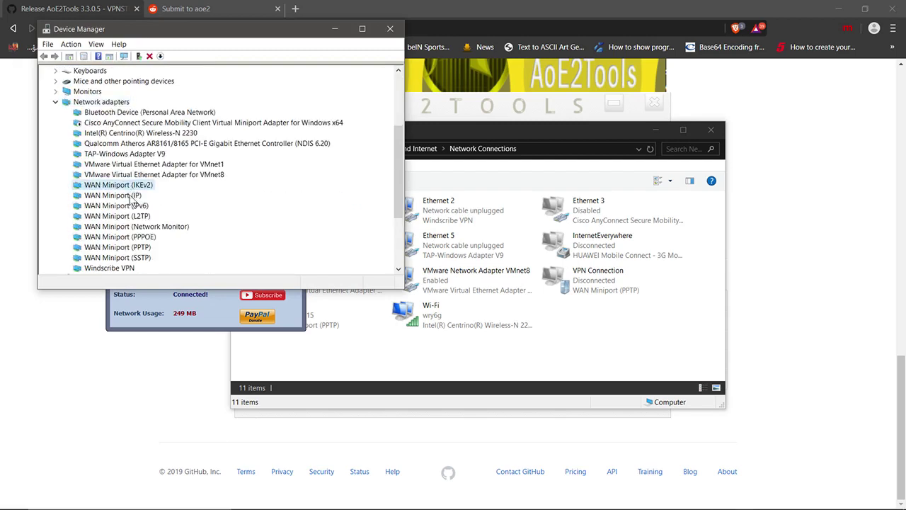
{"action": "left_click", "coordinate": [114, 248]}
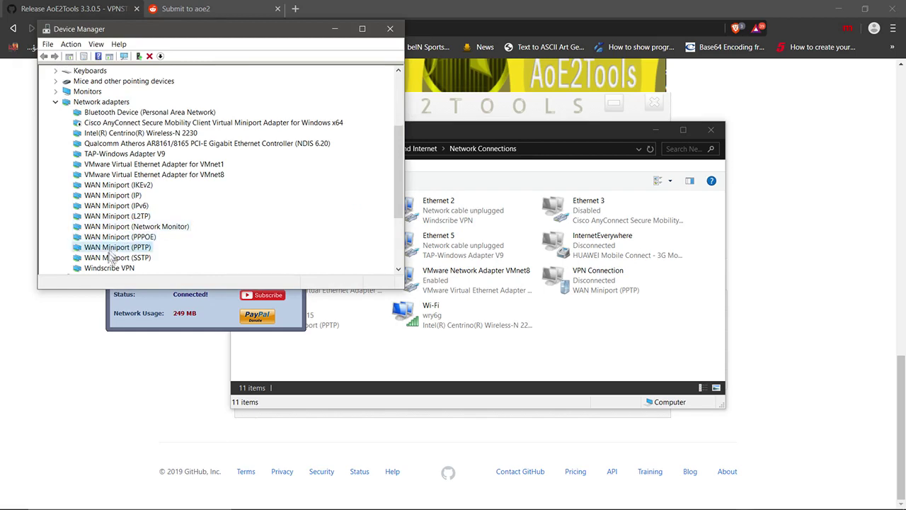
{"action": "left_click", "coordinate": [111, 259]}
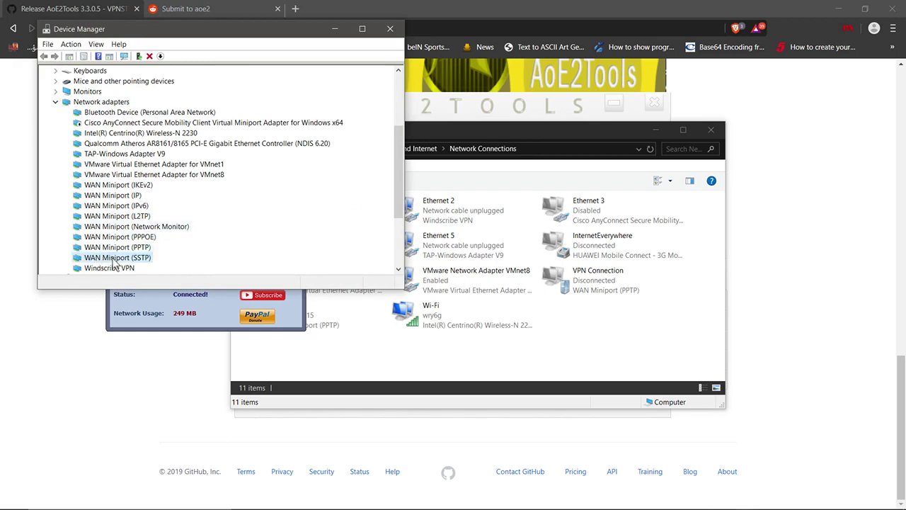
{"action": "left_click", "coordinate": [133, 248]}
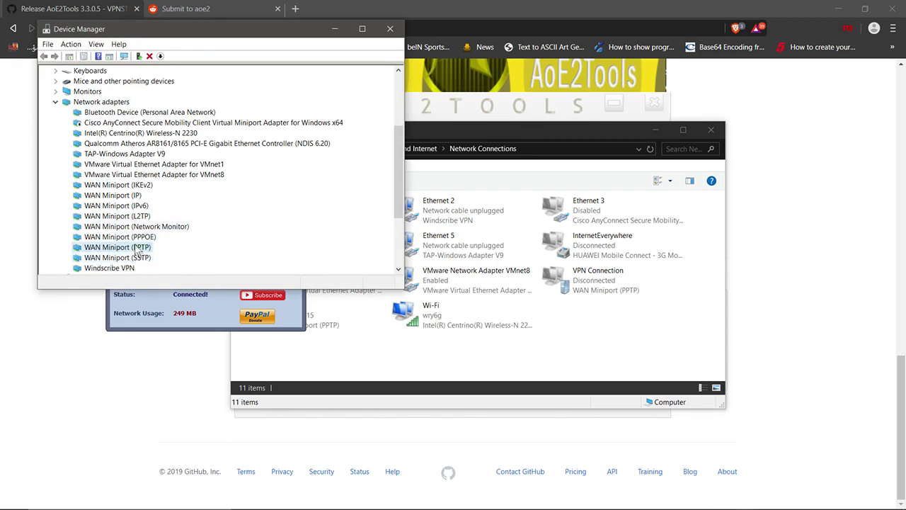
{"action": "left_click", "coordinate": [131, 237]}
{"action": "left_click", "coordinate": [128, 226]}
{"action": "left_click", "coordinate": [128, 217]}
{"action": "left_click", "coordinate": [126, 206]}
{"action": "left_click", "coordinate": [126, 196]}
{"action": "left_click", "coordinate": [128, 185]}
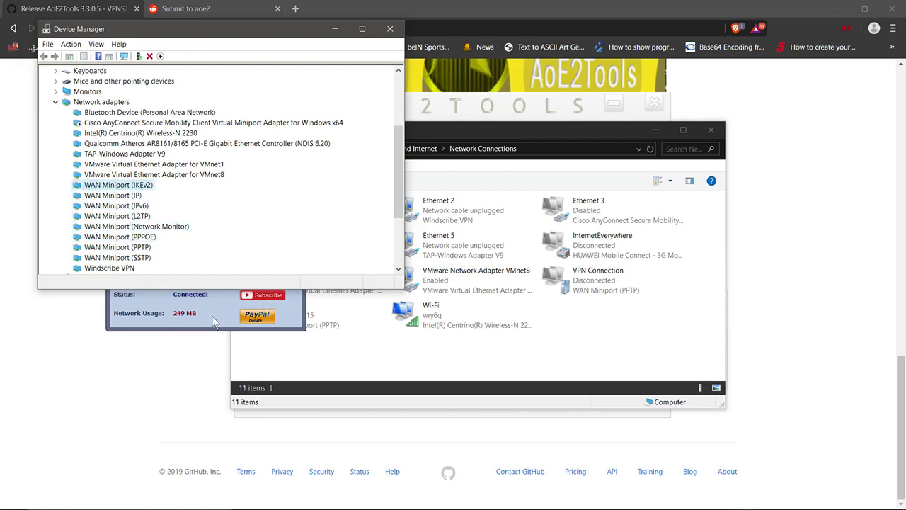
{"action": "right_click", "coordinate": [132, 186]}
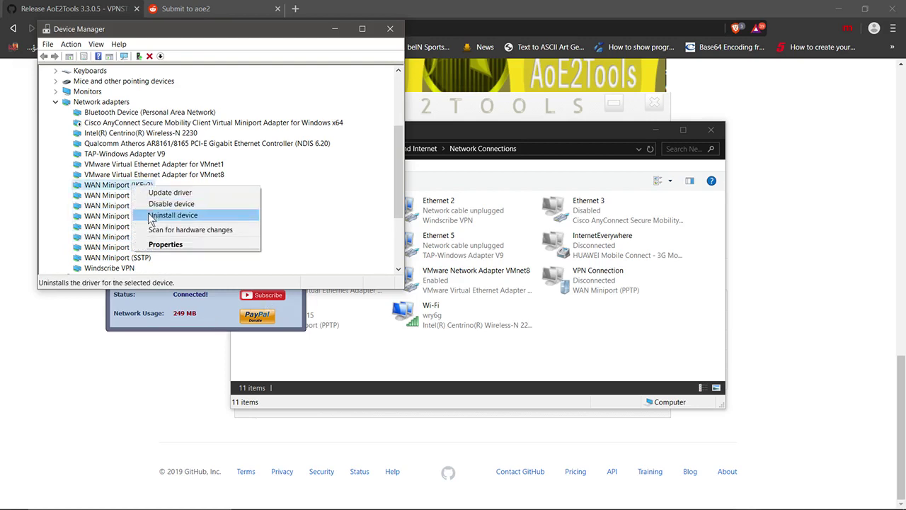
{"action": "left_click", "coordinate": [150, 215]}
{"action": "left_click", "coordinate": [460, 308]}
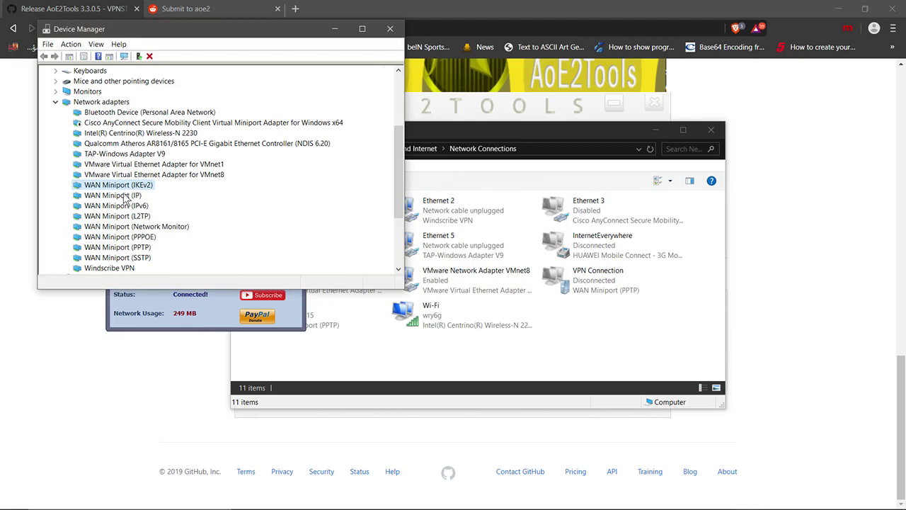
Uninstall WAN Miniport (IPv6), (SSTP) and (L2TP) with Delete and Enter
{"action": "scroll", "coordinate": [115, 200], "scroll_direction": "down", "scroll_amount": 4}
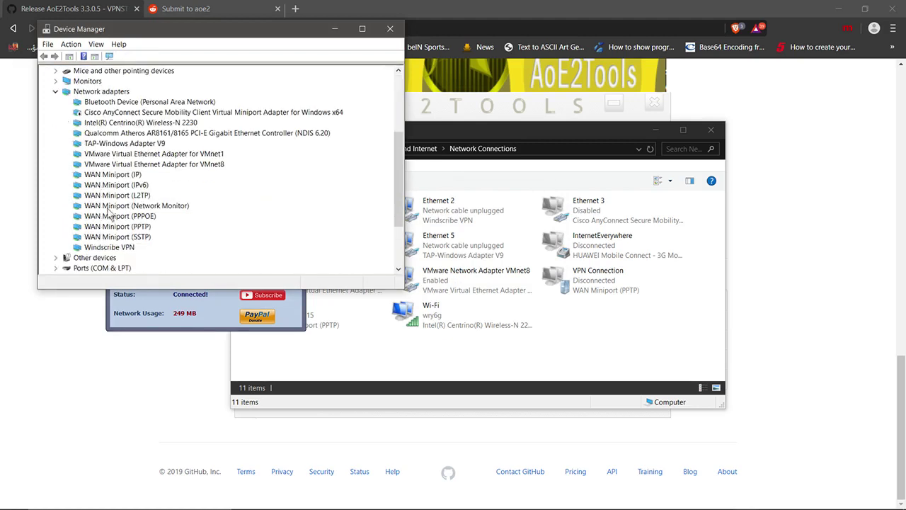
{"action": "left_click", "coordinate": [124, 185]}
{"action": "key", "text": "Delete"}
{"action": "key", "text": "Return"}
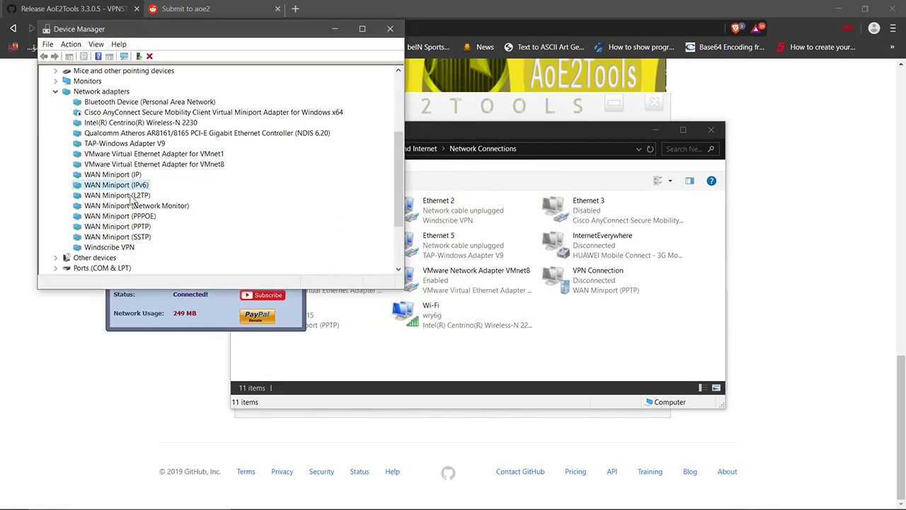
{"action": "scroll", "coordinate": [125, 203], "scroll_direction": "down", "scroll_amount": 6}
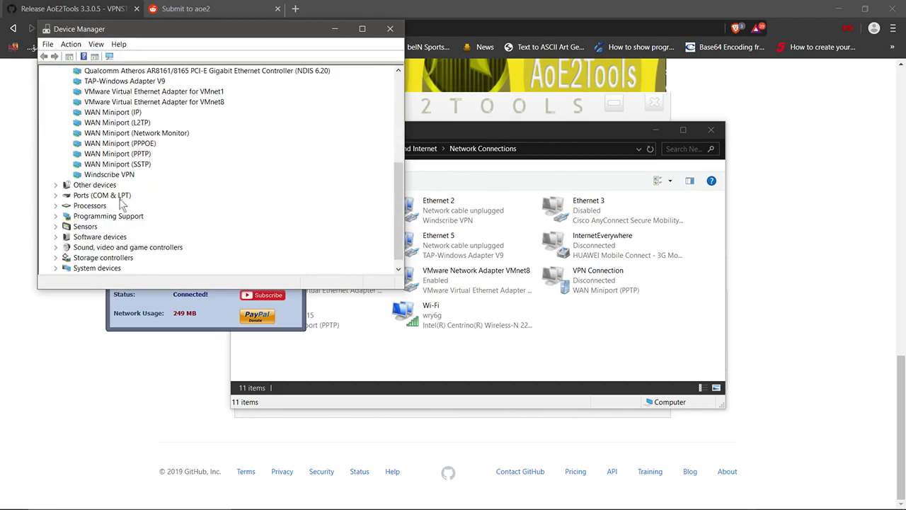
{"action": "left_click", "coordinate": [123, 165]}
{"action": "key", "text": "Delete"}
{"action": "key", "text": "Return"}
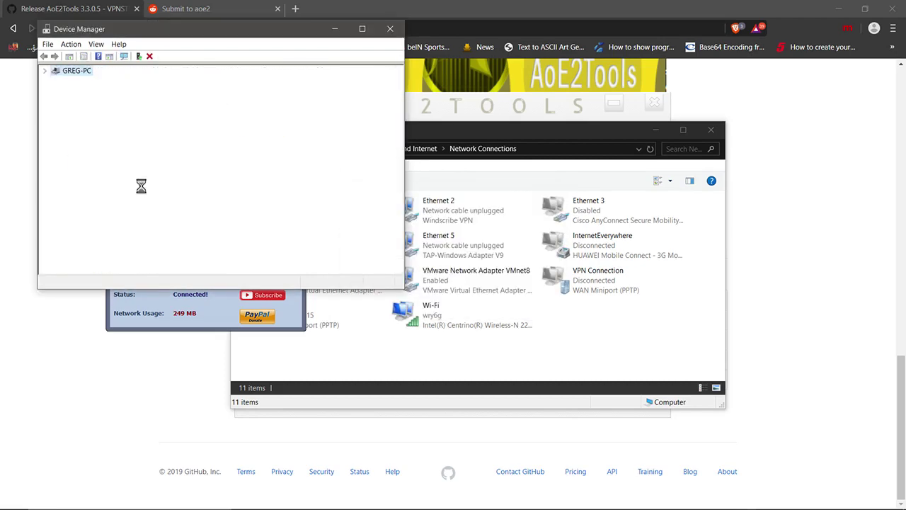
{"action": "scroll", "coordinate": [142, 210], "scroll_direction": "down", "scroll_amount": 3}
{"action": "left_click", "coordinate": [134, 217]}
{"action": "key", "text": "Delete"}
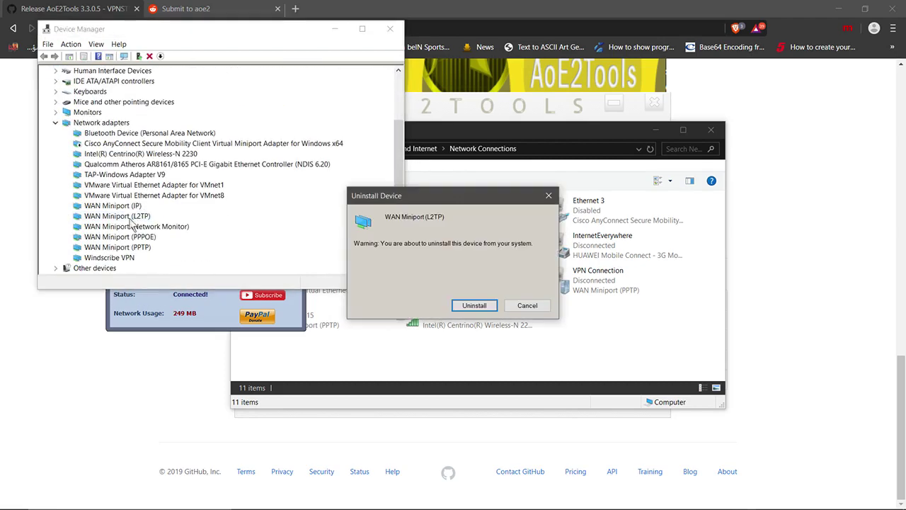
{"action": "key", "text": "Return"}
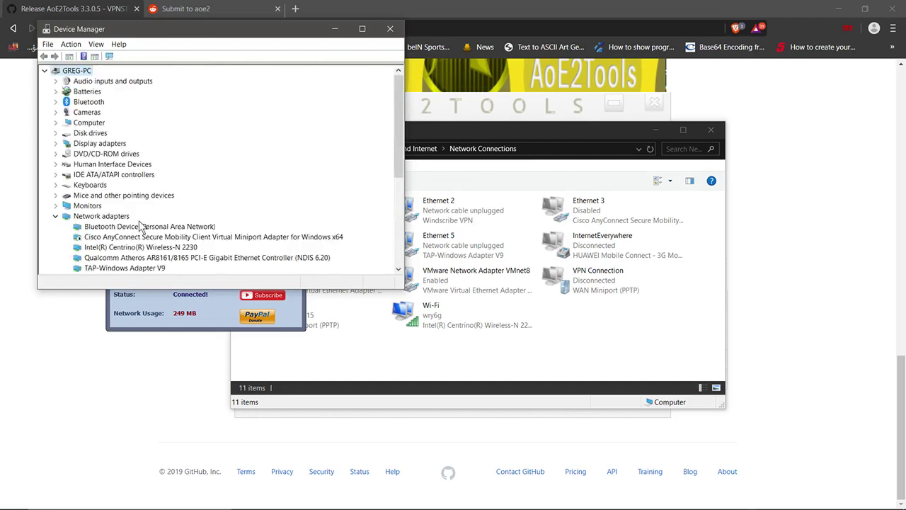
Uninstall WAN Miniport (PPTP), (PPPOE) and (IP) from Network adapters
{"action": "scroll", "coordinate": [138, 225], "scroll_direction": "down", "scroll_amount": 4}
{"action": "left_click", "coordinate": [138, 208]}
{"action": "key", "text": "Delete"}
{"action": "key", "text": "Return"}
{"action": "scroll", "coordinate": [170, 225], "scroll_direction": "down", "scroll_amount": 5}
{"action": "left_click", "coordinate": [127, 154]}
{"action": "key", "text": "Delete"}
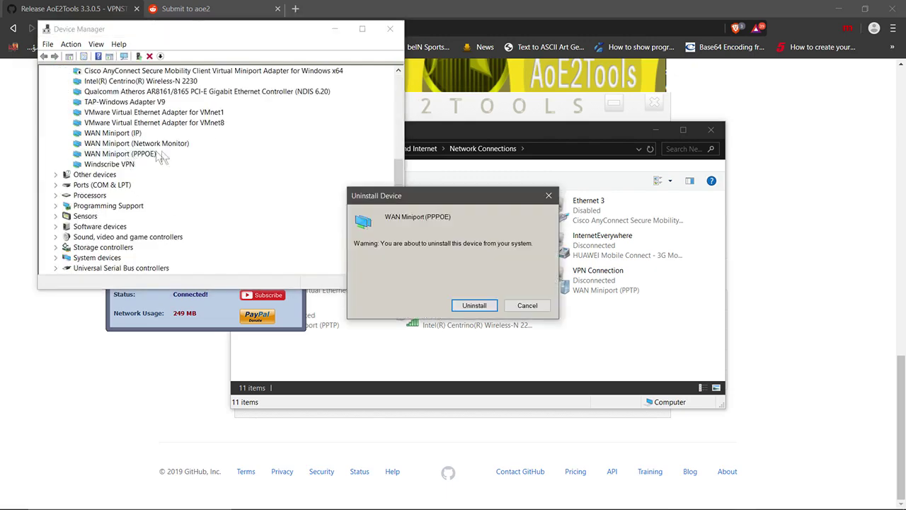
{"action": "key", "text": "Return"}
{"action": "scroll", "coordinate": [152, 174], "scroll_direction": "down", "scroll_amount": 3}
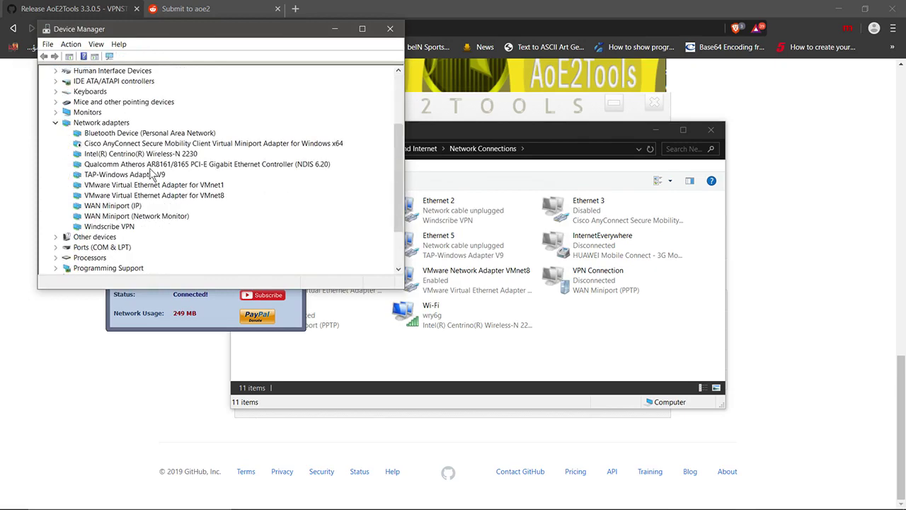
{"action": "left_click", "coordinate": [132, 206]}
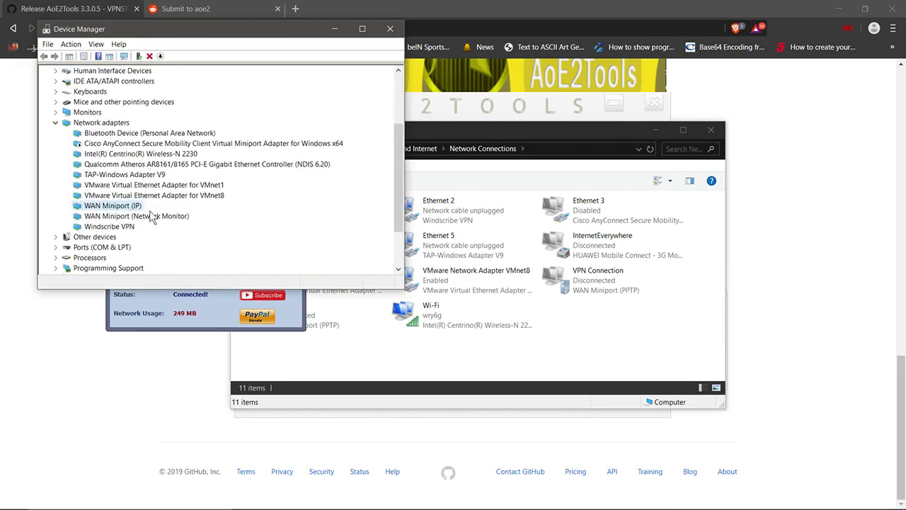
{"action": "key", "text": "Delete"}
{"action": "key", "text": "Return"}
Uninstall WAN Miniport (Network Monitor) as well
{"action": "scroll", "coordinate": [151, 227], "scroll_direction": "down", "scroll_amount": 4}
{"action": "left_click", "coordinate": [148, 176]}
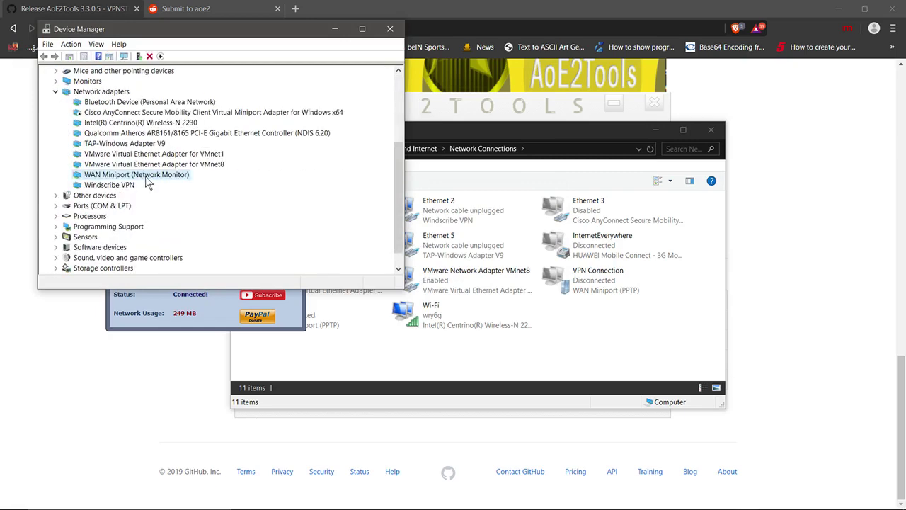
{"action": "key", "text": "Delete"}
{"action": "key", "text": "Return"}
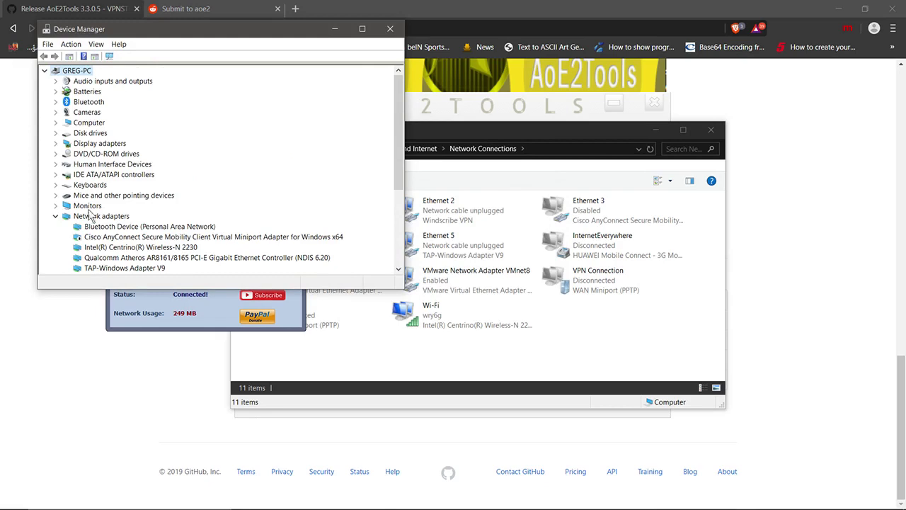
Rescan hardware so all eight WAN Miniport adapters reappear, then close Device Manager
{"action": "left_click", "coordinate": [55, 216]}
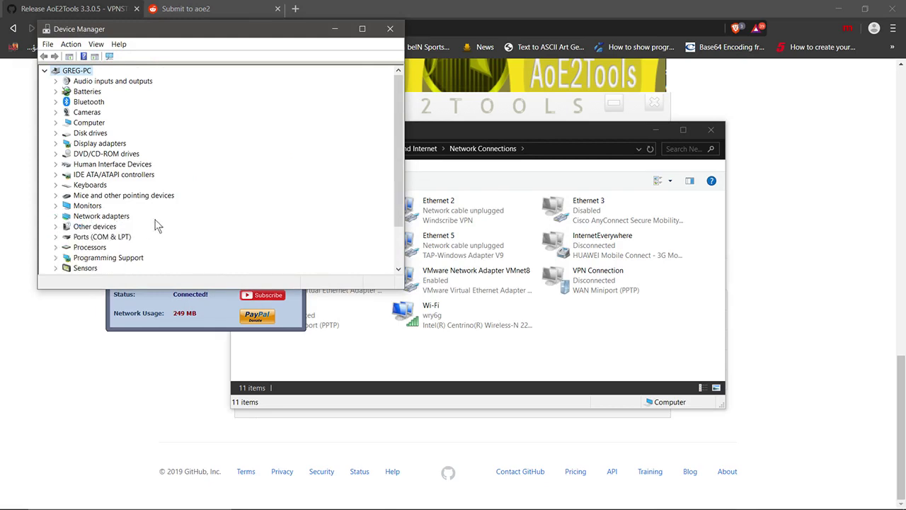
{"action": "left_click", "coordinate": [110, 58]}
{"action": "scroll", "coordinate": [145, 234], "scroll_direction": "down", "scroll_amount": 5}
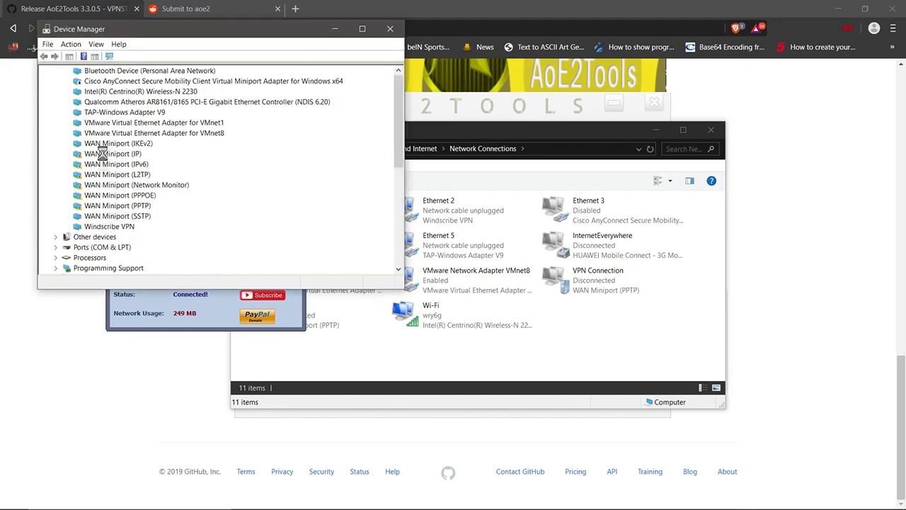
{"action": "scroll", "coordinate": [115, 184], "scroll_direction": "down", "scroll_amount": 6}
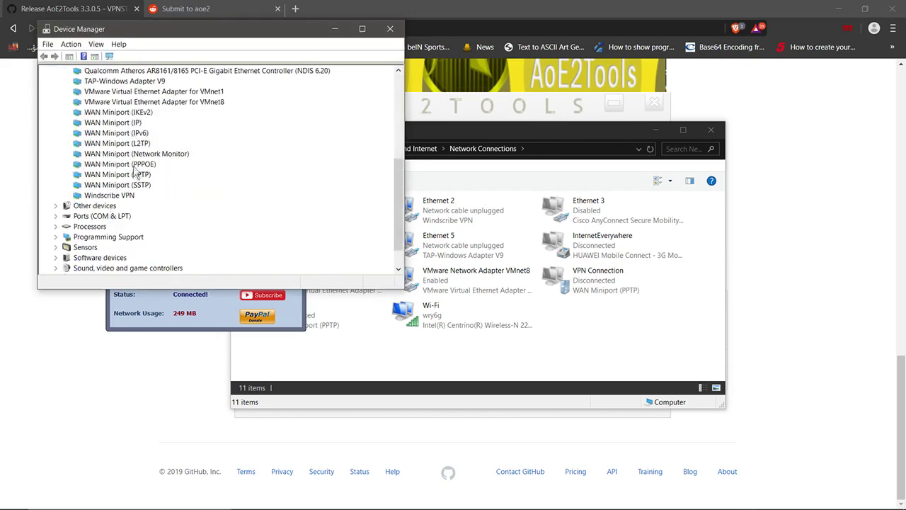
{"action": "left_click", "coordinate": [390, 30]}
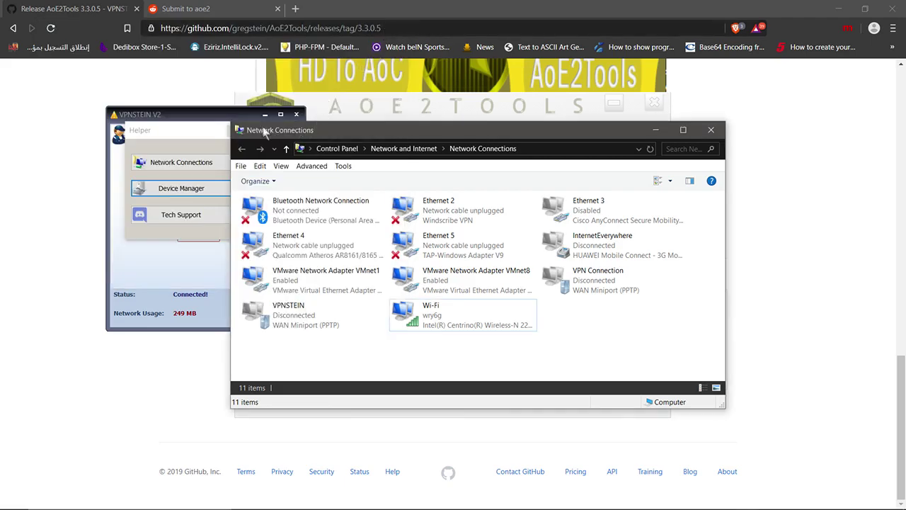
Open the Windows Network Connections list from the VPNSTEIN Helper
{"action": "left_click", "coordinate": [207, 128]}
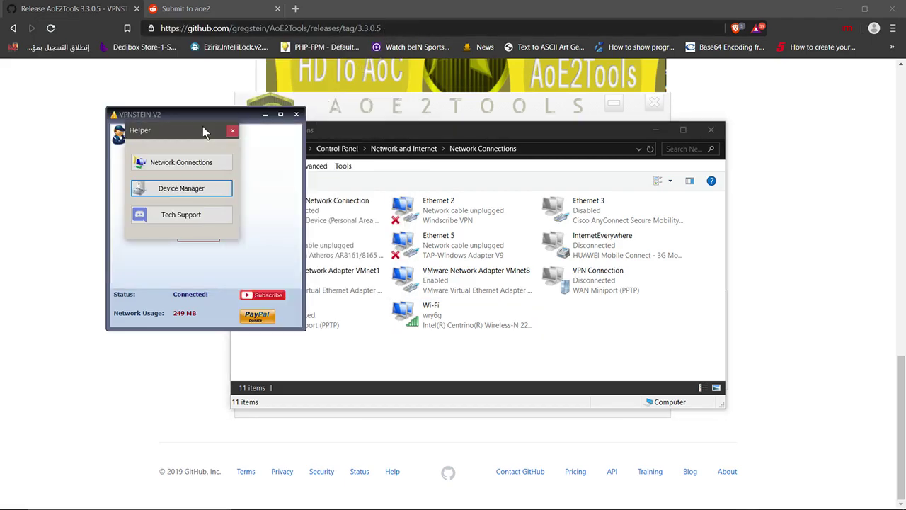
{"action": "left_click", "coordinate": [195, 163]}
{"action": "left_click", "coordinate": [421, 311]}
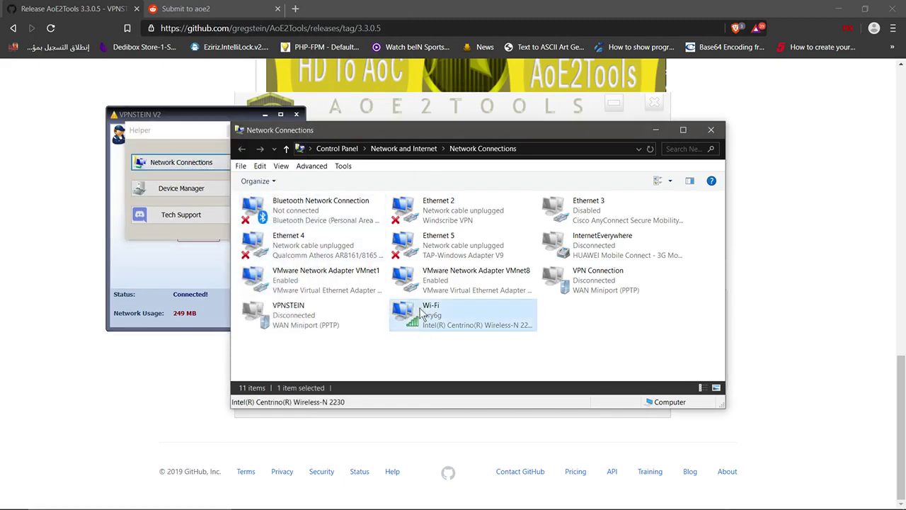
{"action": "right_click", "coordinate": [419, 310]}
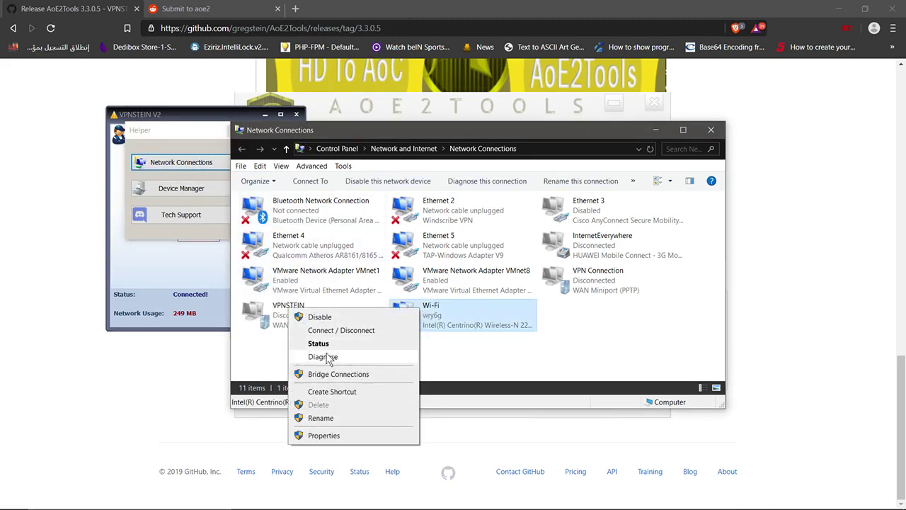
{"action": "left_click", "coordinate": [194, 142]}
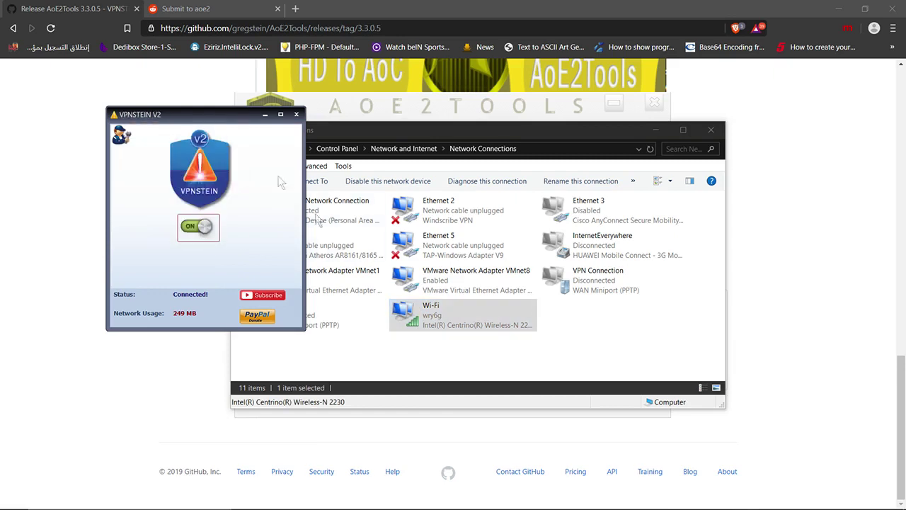
{"action": "left_click", "coordinate": [352, 340]}
Delete the VPNSTEIN connection, leaving 10 items, and bring the VPNSTEIN V2 and AoE2Tools windows forward
{"action": "left_click", "coordinate": [297, 317]}
{"action": "right_click", "coordinate": [289, 315]}
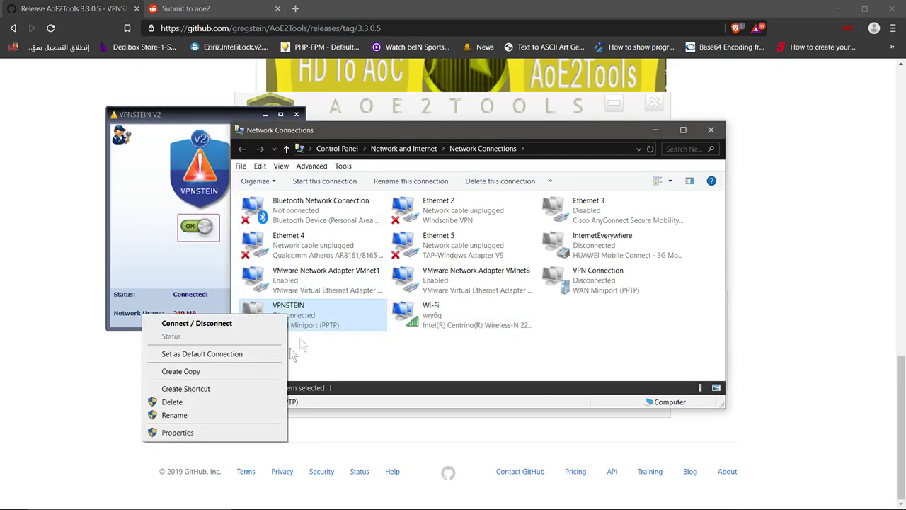
{"action": "left_click", "coordinate": [215, 400]}
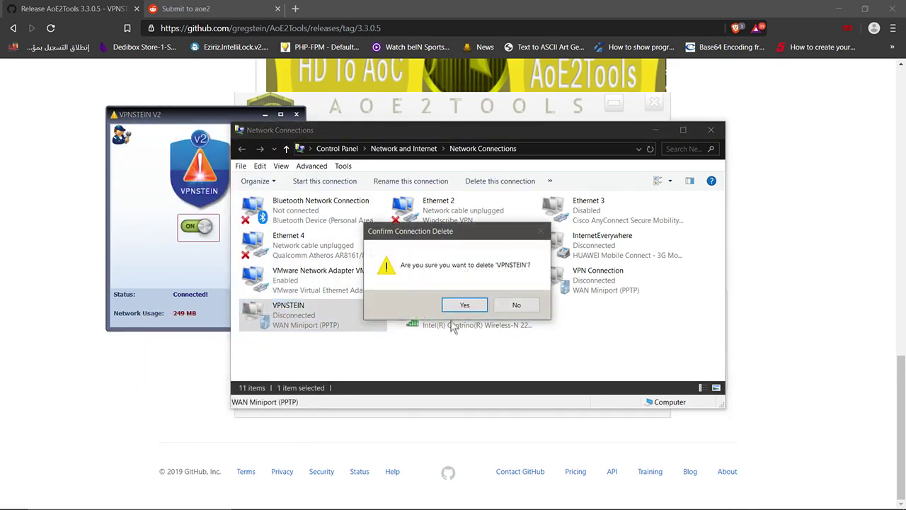
{"action": "left_click", "coordinate": [463, 305]}
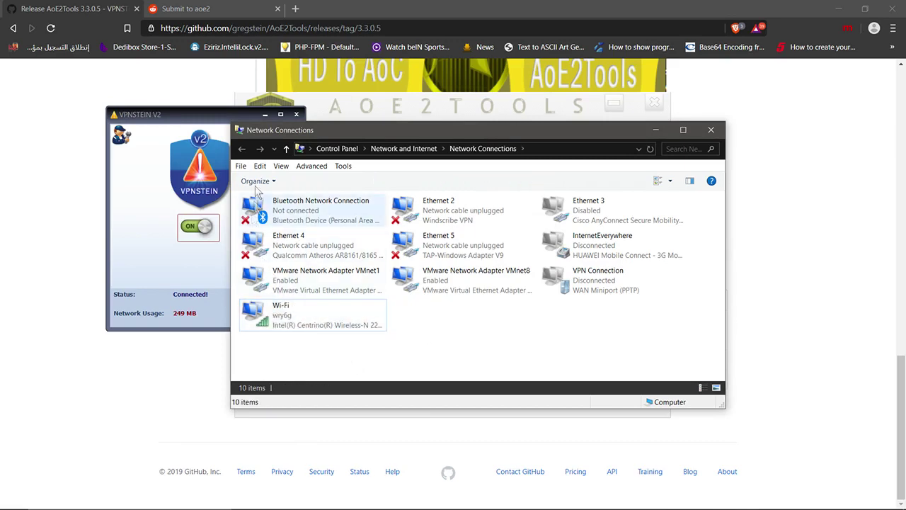
{"action": "left_click", "coordinate": [287, 118]}
{"action": "left_click", "coordinate": [296, 114]}
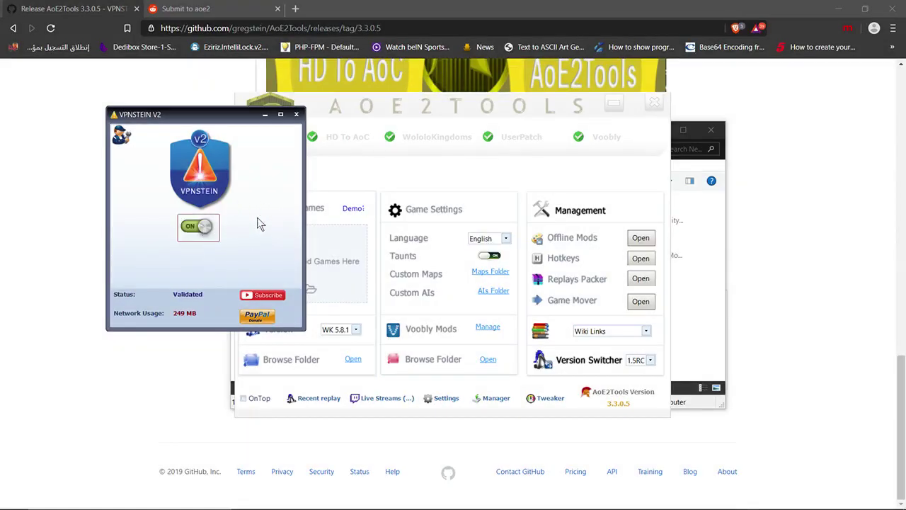
Move the AoE2Tools window aside and reopen the VPNSTEIN Helper once status reads Connected!
{"action": "mouse_move", "coordinate": [392, 118]}
{"action": "left_mouse_down"}
{"action": "mouse_move", "coordinate": [558, 118]}
{"action": "mouse_move", "coordinate": [410, 119]}
{"action": "left_mouse_up"}
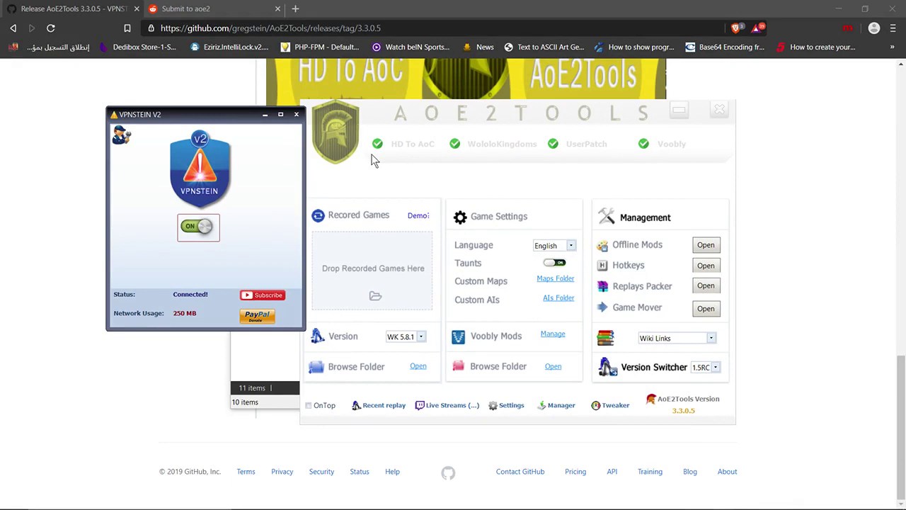
{"action": "left_click", "coordinate": [119, 140]}
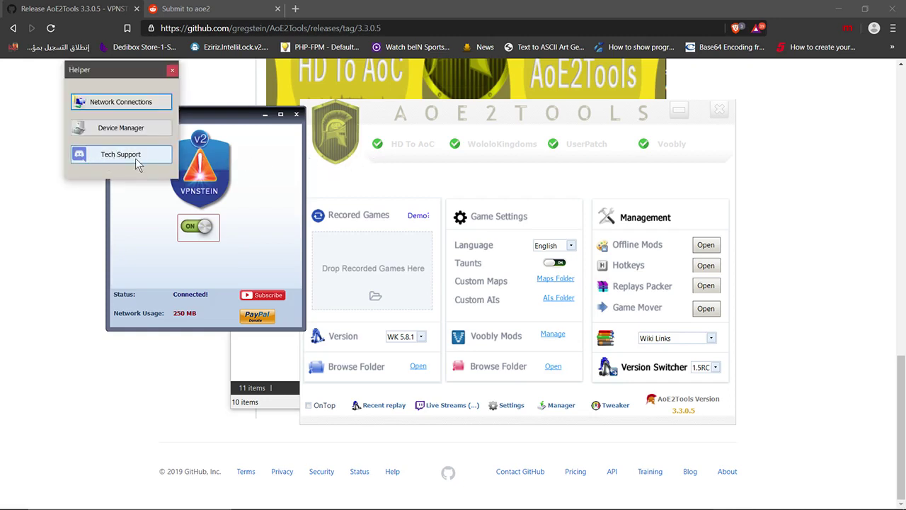